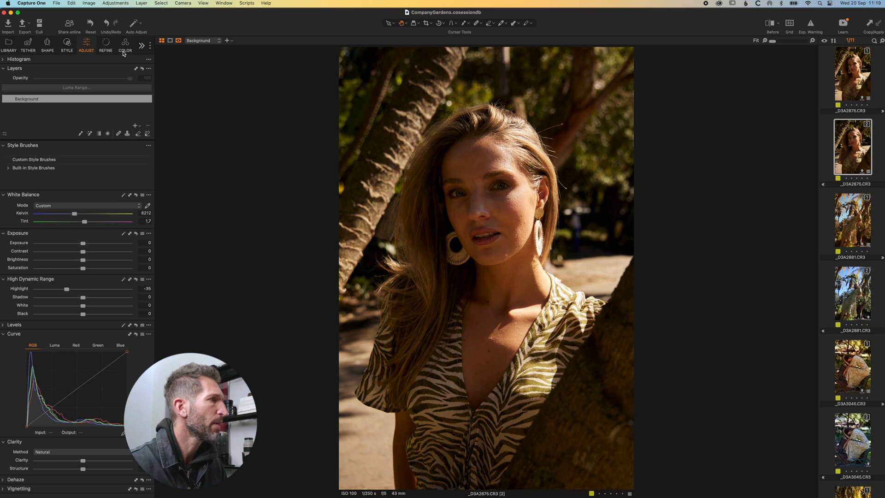
# Set the portrait's film grain type to Tabular Grain with an impact of 46.
pyautogui.click(107, 47)
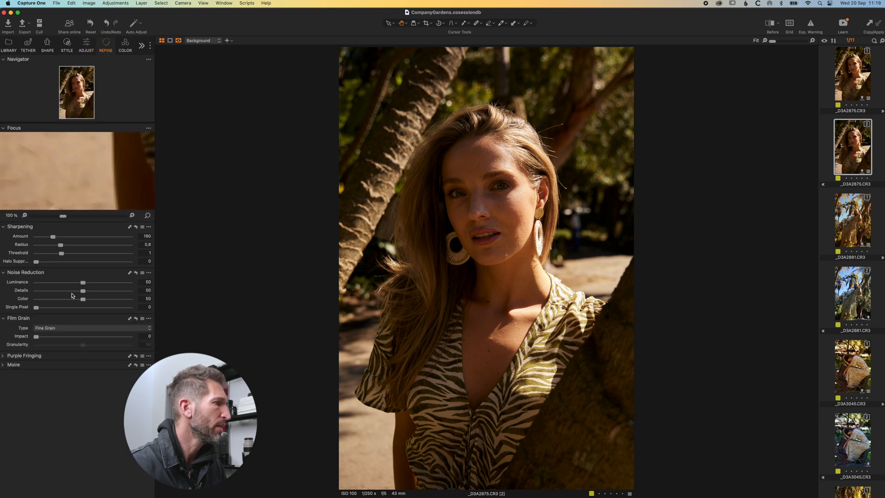
pyautogui.click(63, 328)
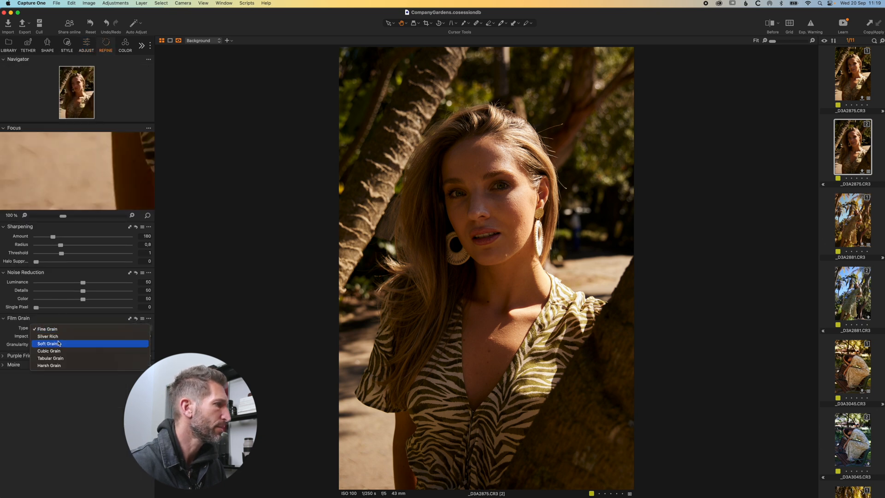
pyautogui.click(50, 358)
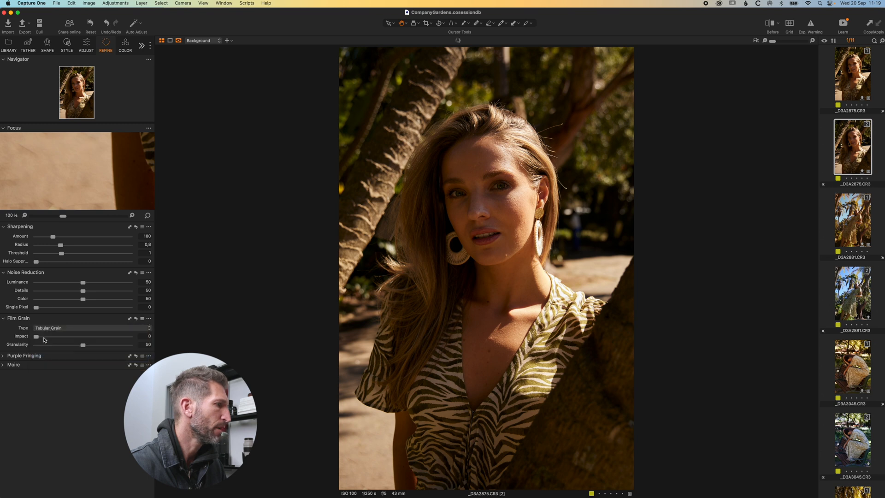
pyautogui.moveTo(37, 338); pyautogui.dragTo(78, 336)
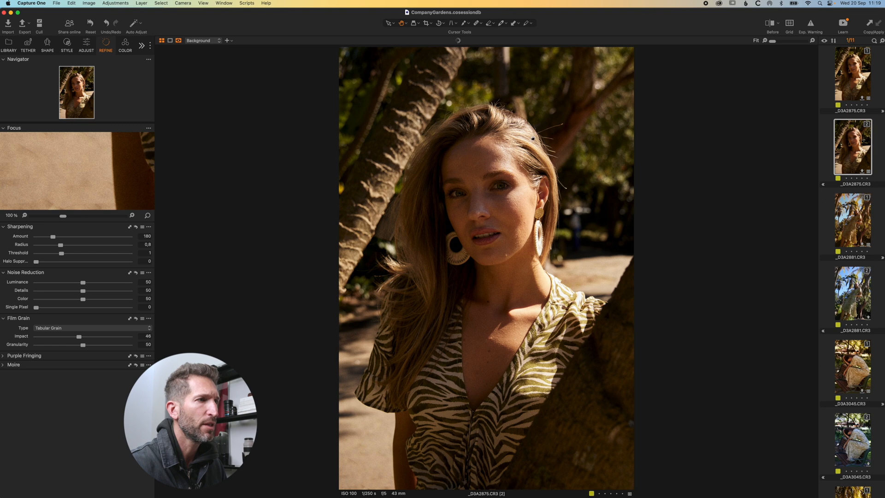
# Heal the stray hairs sticking out beside the woman's head and ear, repositioning heal sources onto nearby matching background.
pyautogui.doubleClick(532, 138)
pyautogui.moveTo(594, 211); pyautogui.dragTo(572, 176)
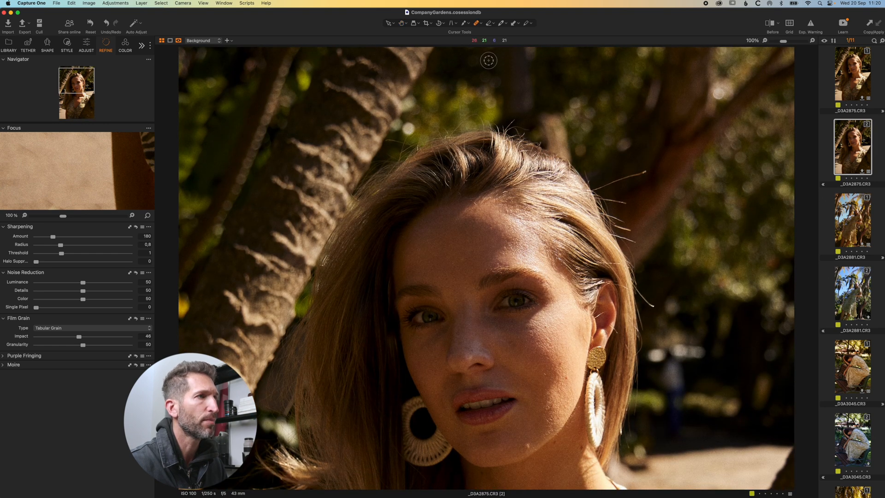
pyautogui.moveTo(650, 170); pyautogui.dragTo(597, 188)
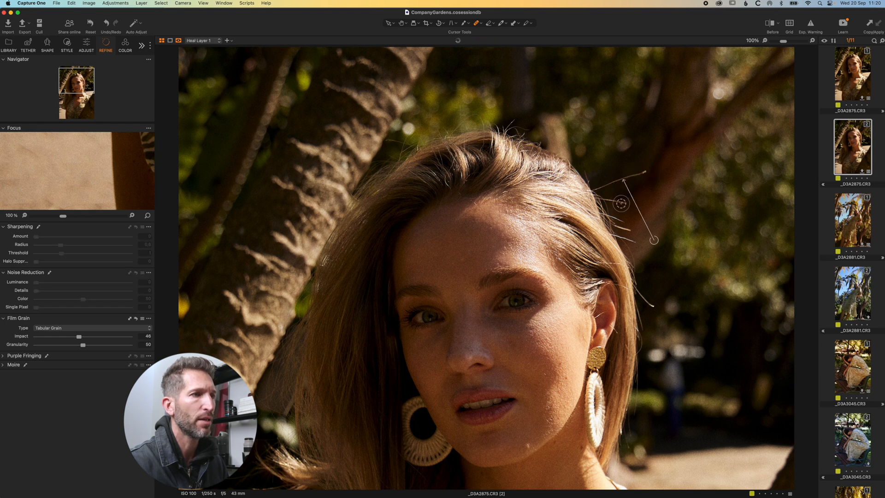
pyautogui.moveTo(653, 241); pyautogui.dragTo(641, 185)
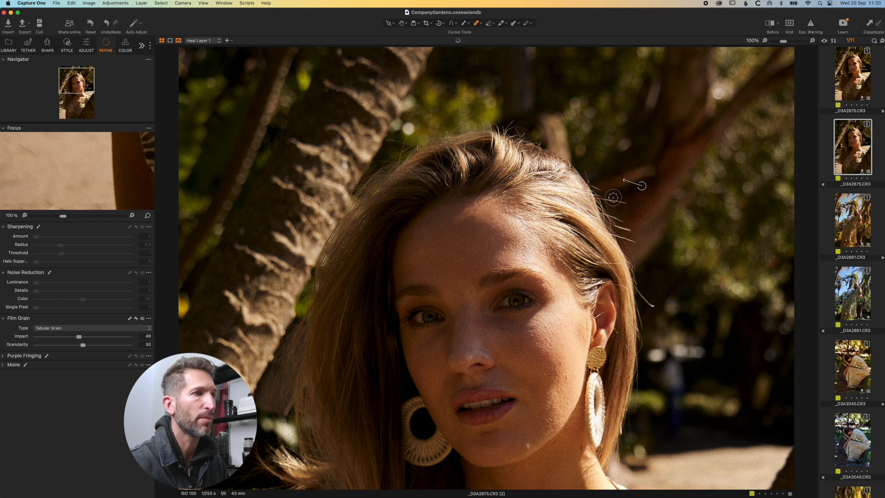
pyautogui.moveTo(626, 199); pyautogui.dragTo(606, 202)
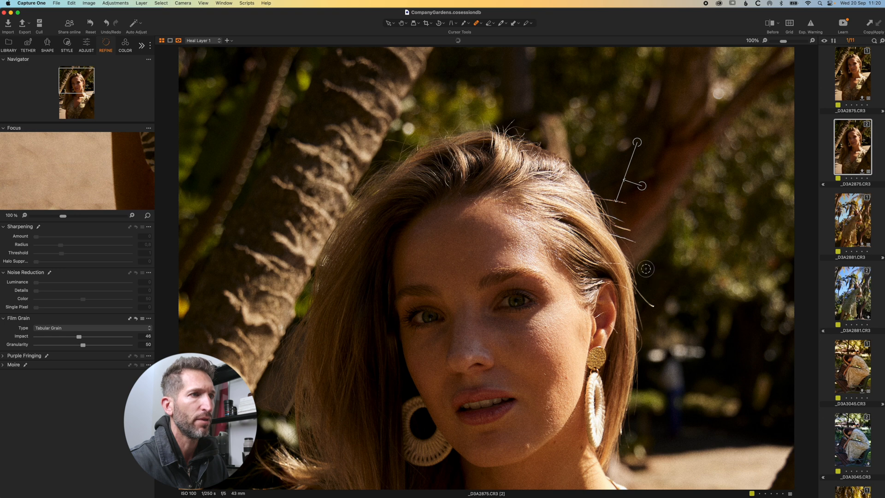
pyautogui.moveTo(639, 292); pyautogui.dragTo(654, 309)
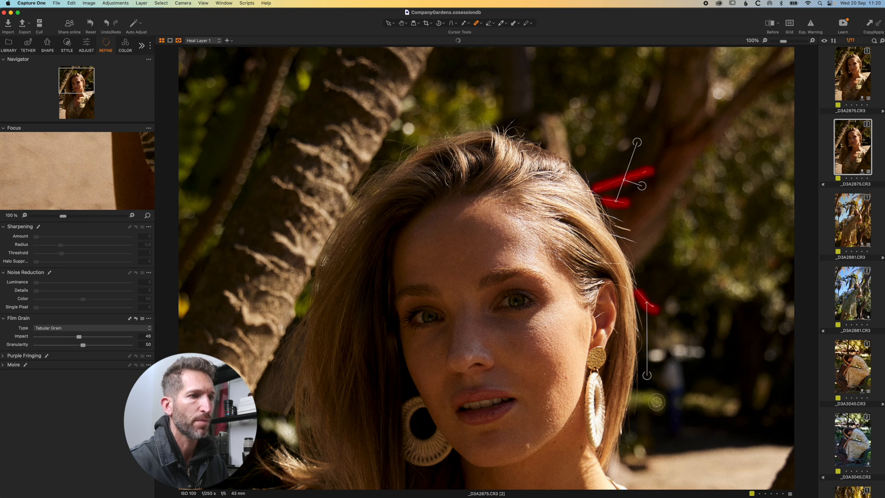
pyautogui.moveTo(647, 375)
pyautogui.mouseDown()
pyautogui.moveTo(647, 271)
pyautogui.moveTo(655, 282)
pyautogui.mouseUp()
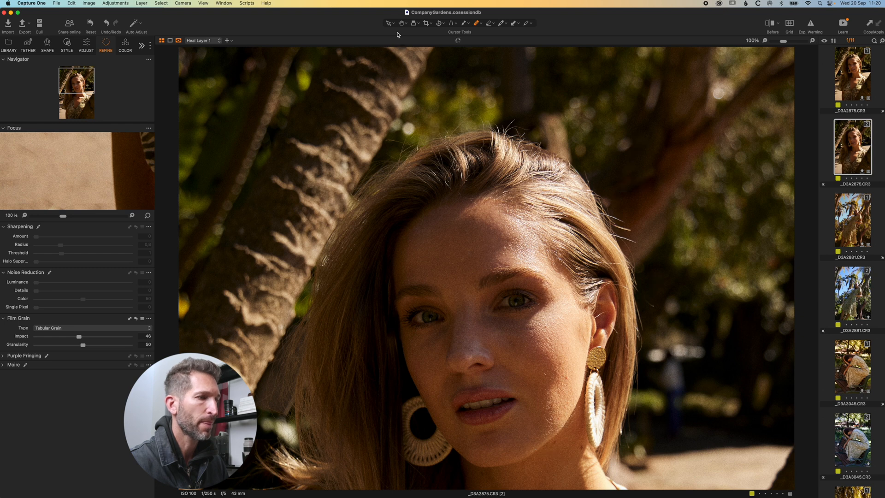
pyautogui.click(405, 25)
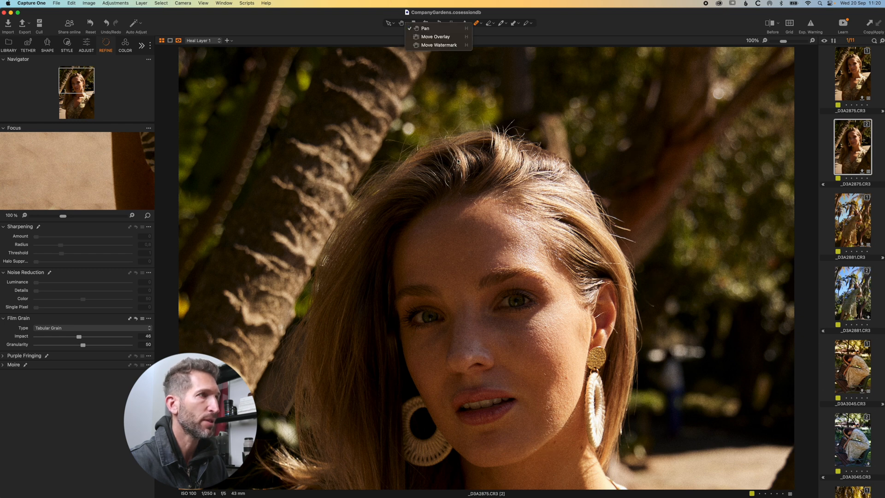
pyautogui.rightClick(458, 164)
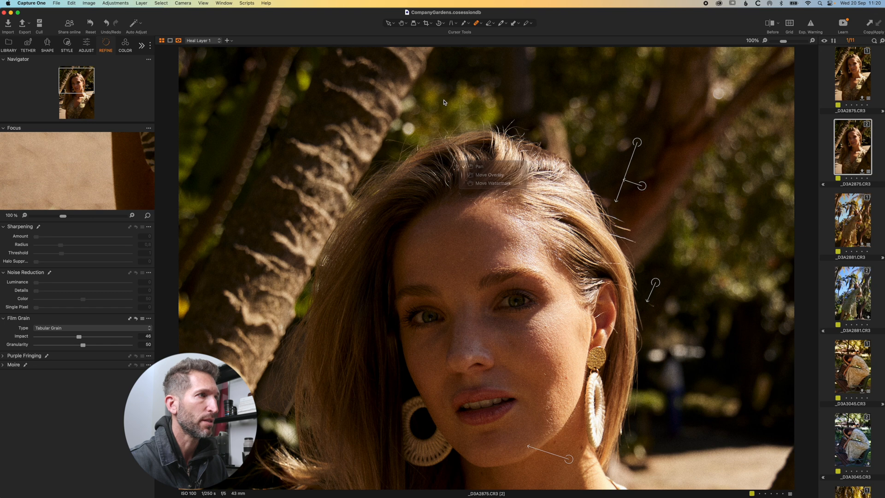
pyautogui.rightClick(443, 101)
pyautogui.click(404, 25)
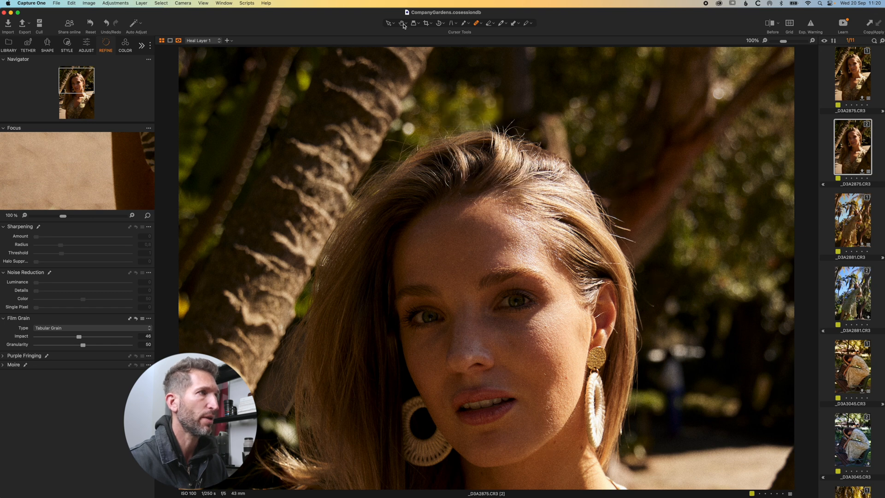
pyautogui.click(764, 228)
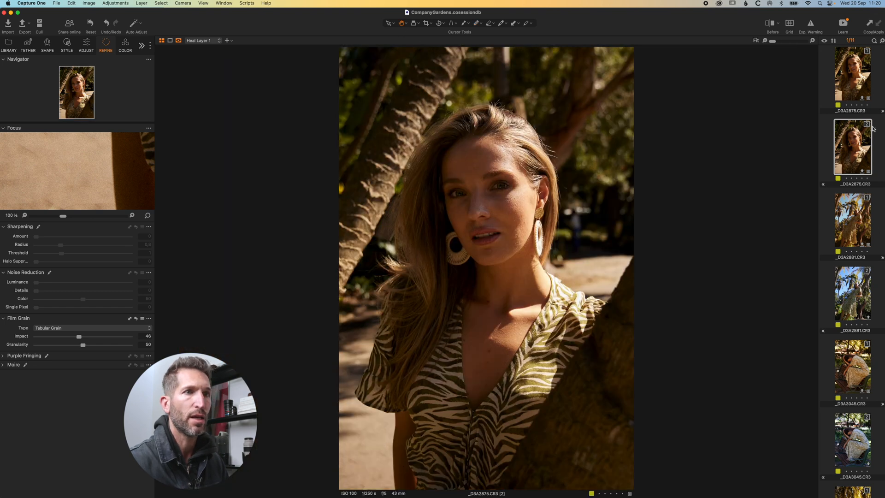
# Compare the two variants of _D3A2875.CR3, and examine the second variant's skin and film grain up close on the face.
pyautogui.click(854, 79)
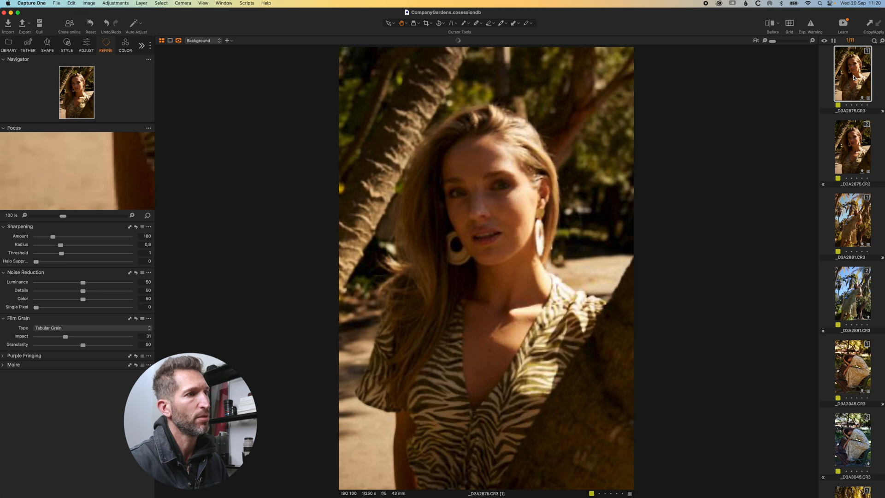
pyautogui.click(853, 115)
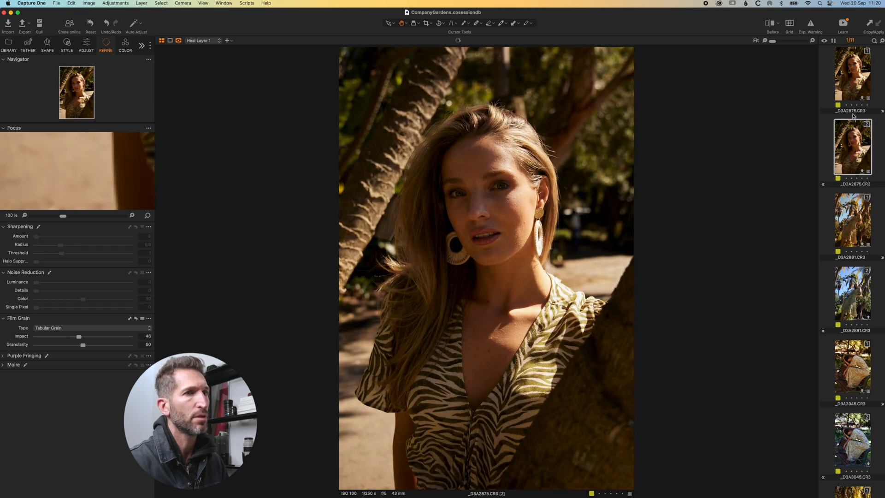
pyautogui.press('Up')
pyautogui.press('Down')
pyautogui.press('Up')
pyautogui.press('Down')
pyautogui.press('Up')
pyautogui.press('Down')
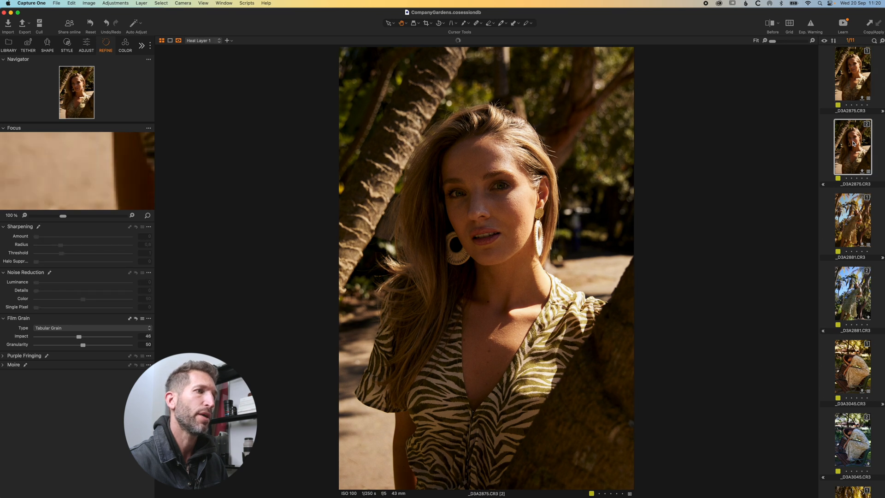
pyautogui.press('Up')
pyautogui.press('Down')
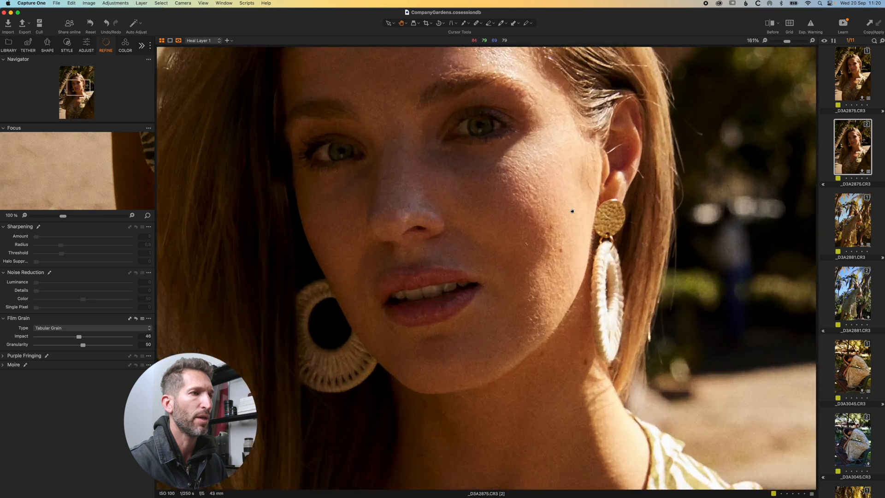
pyautogui.click(588, 216)
pyautogui.moveTo(739, 224); pyautogui.dragTo(711, 226)
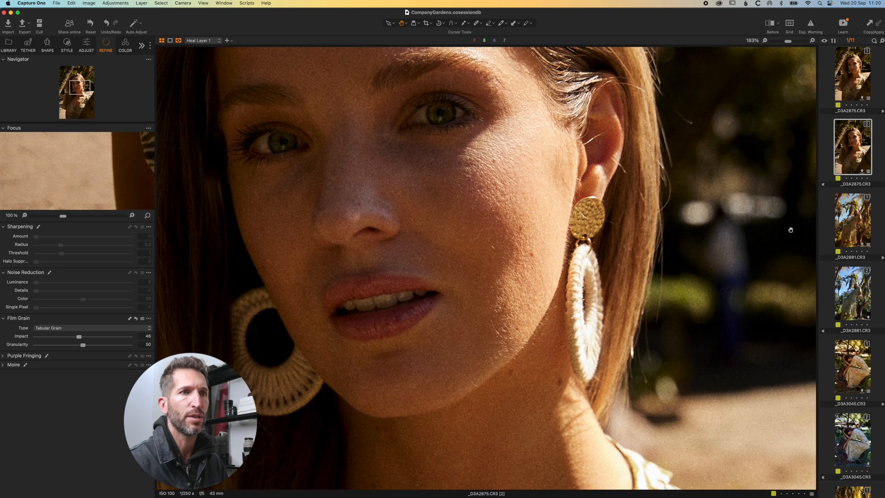
pyautogui.click(787, 271)
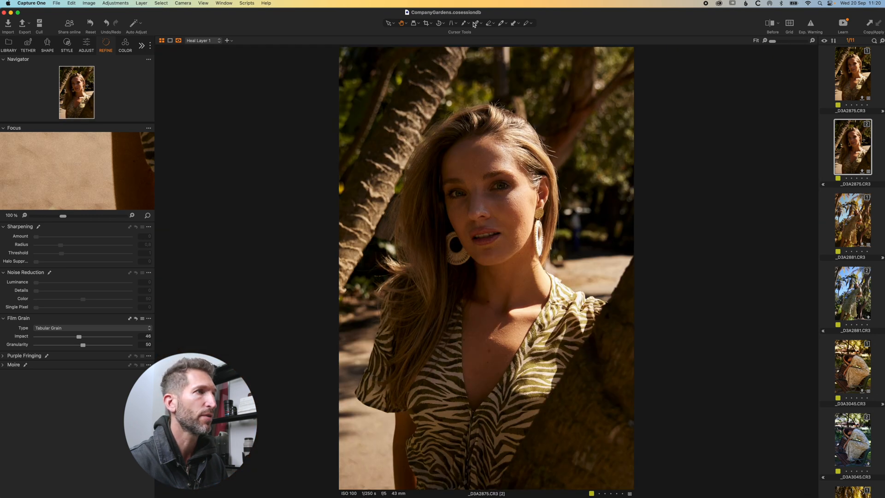
# Heal the distracting background figure beside the earring with a larger heal brush, moving the source to the foliage just next to it.
pyautogui.click(475, 24)
pyautogui.rightClick(571, 219)
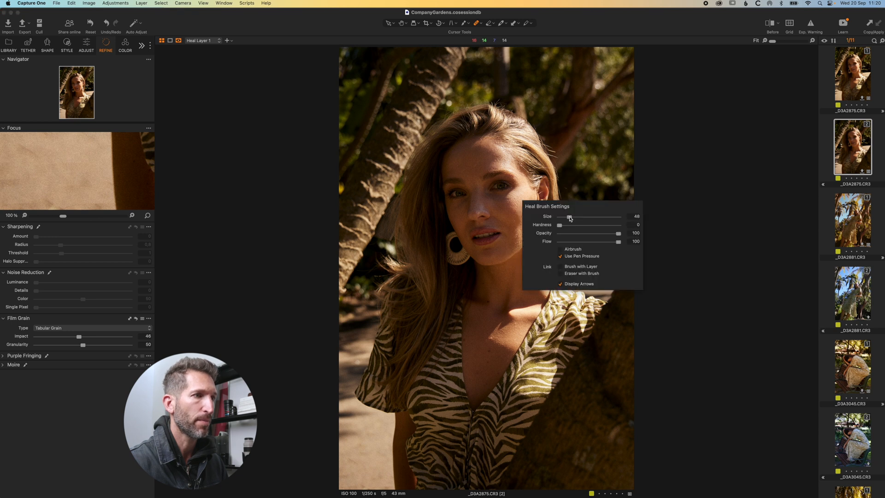
pyautogui.moveTo(570, 217); pyautogui.dragTo(578, 243)
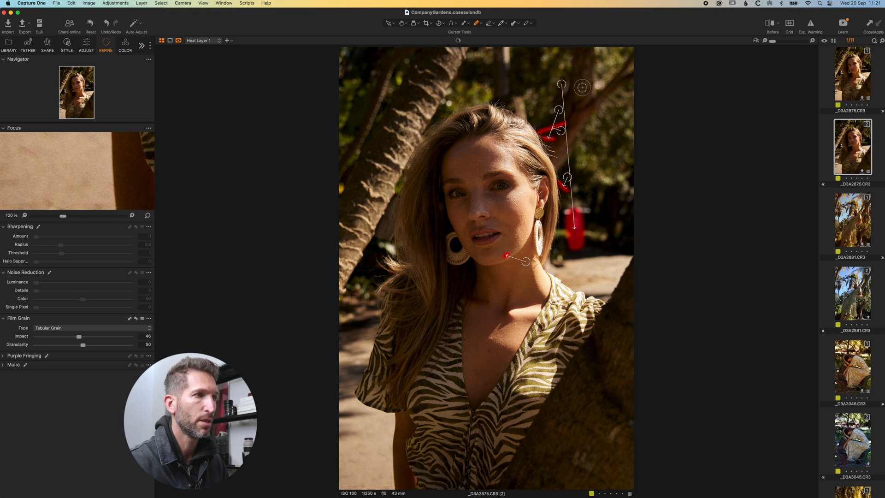
pyautogui.moveTo(562, 84)
pyautogui.mouseDown()
pyautogui.moveTo(602, 189)
pyautogui.moveTo(598, 225)
pyautogui.moveTo(587, 221)
pyautogui.mouseUp()
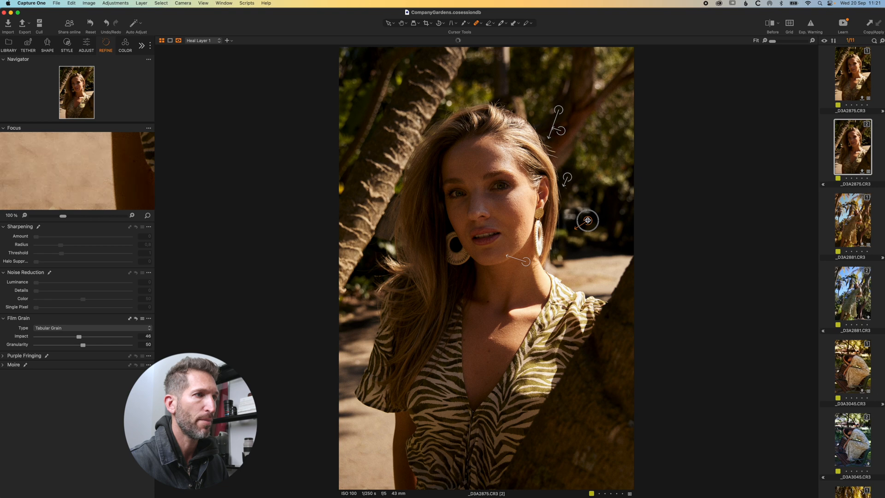
pyautogui.moveTo(588, 220); pyautogui.dragTo(589, 224)
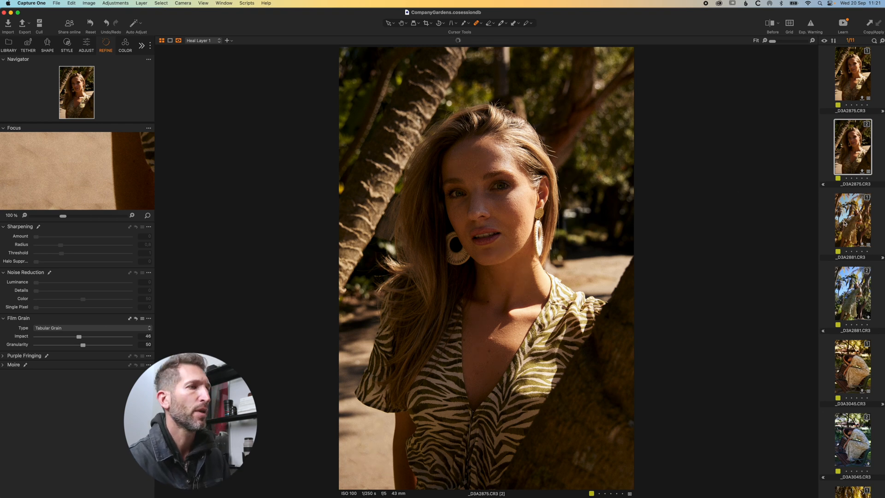
# On the second variant of _D3A2881.CR3, set white balance to 7325 Kelvin with tint 4.3, and exposure to -0.19.
pyautogui.click(845, 224)
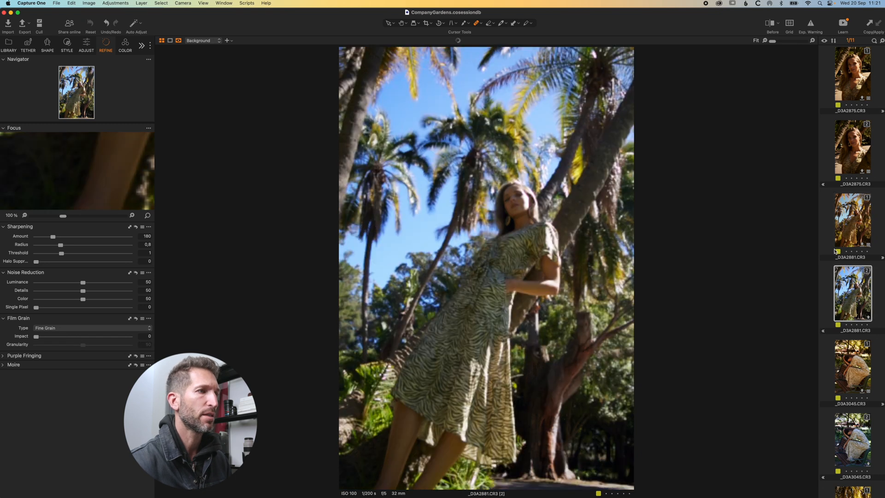
pyautogui.press('Right')
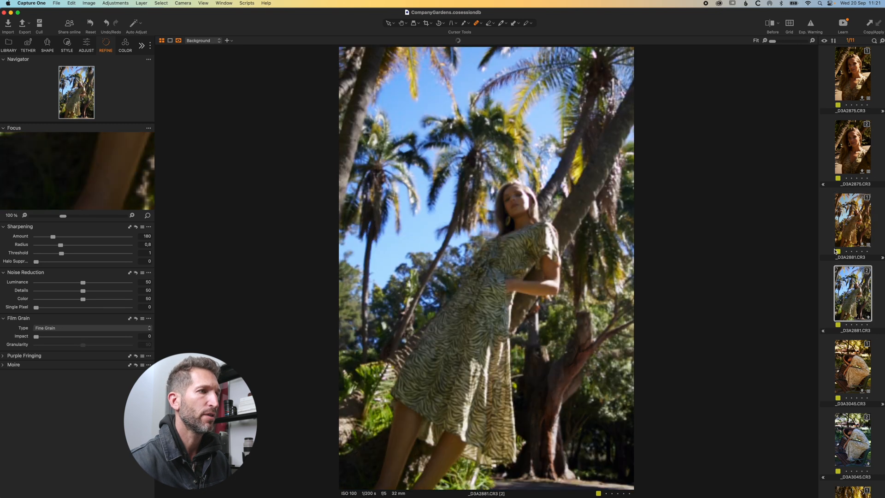
pyautogui.press('Left')
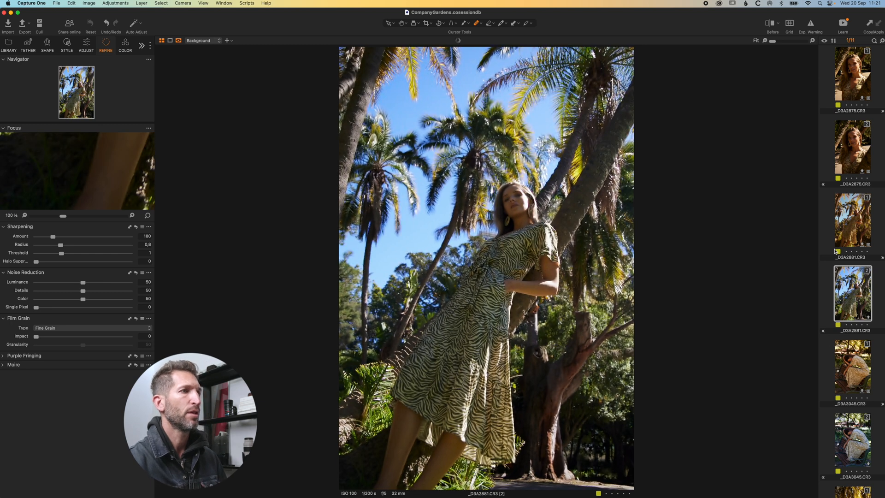
pyautogui.press('Right')
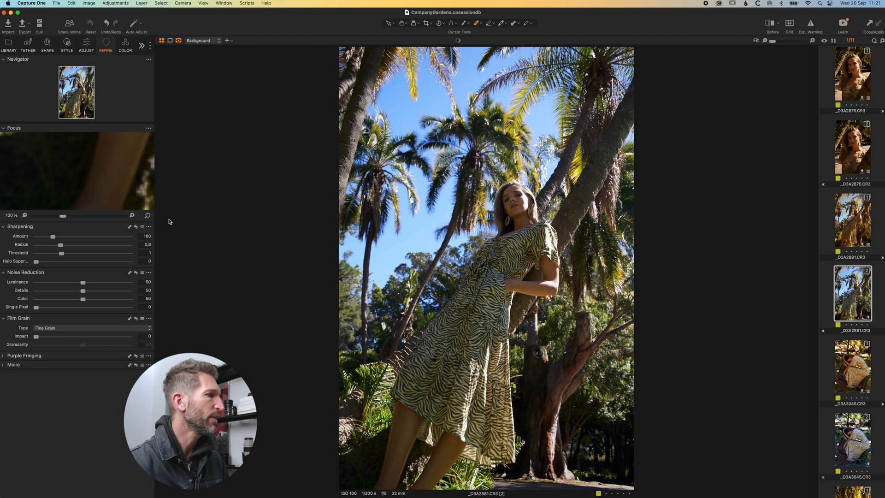
pyautogui.click(89, 42)
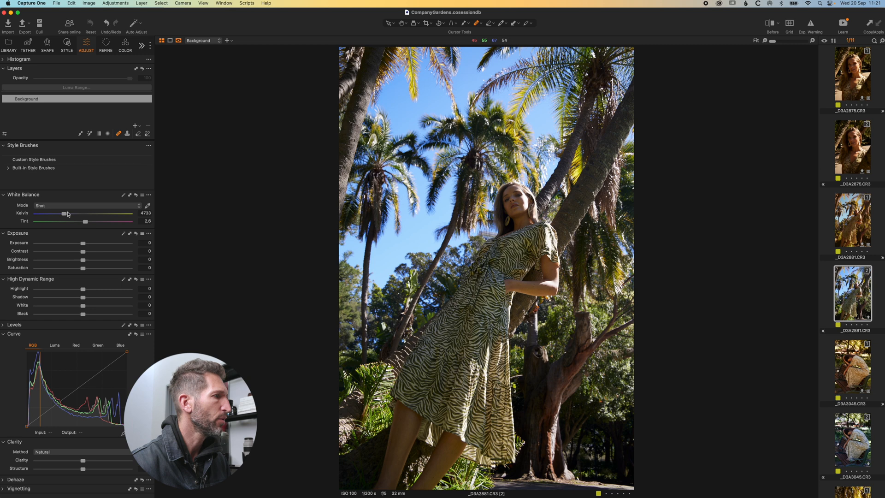
pyautogui.moveTo(66, 215); pyautogui.dragTo(85, 215)
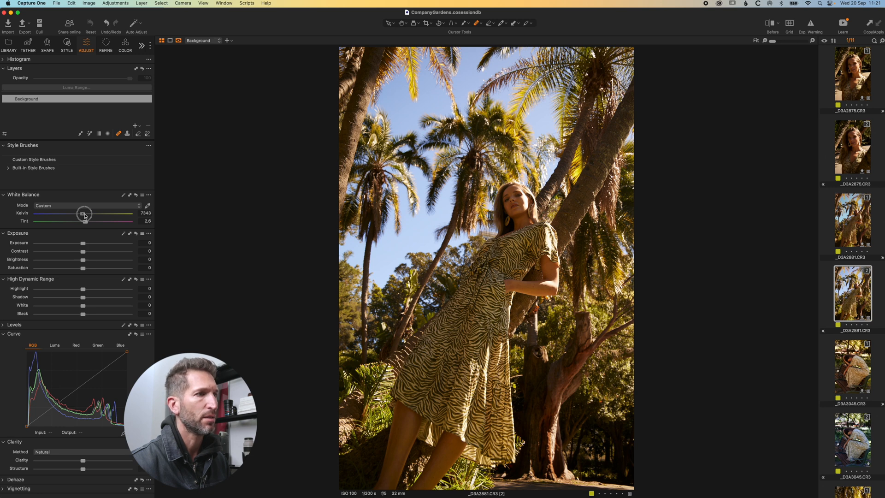
pyautogui.moveTo(85, 215); pyautogui.dragTo(87, 224)
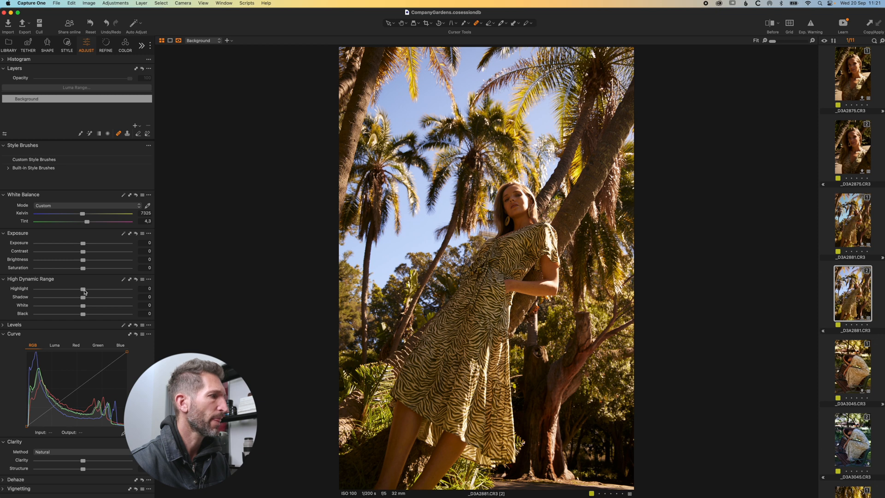
pyautogui.moveTo(80, 245); pyautogui.dragTo(79, 245)
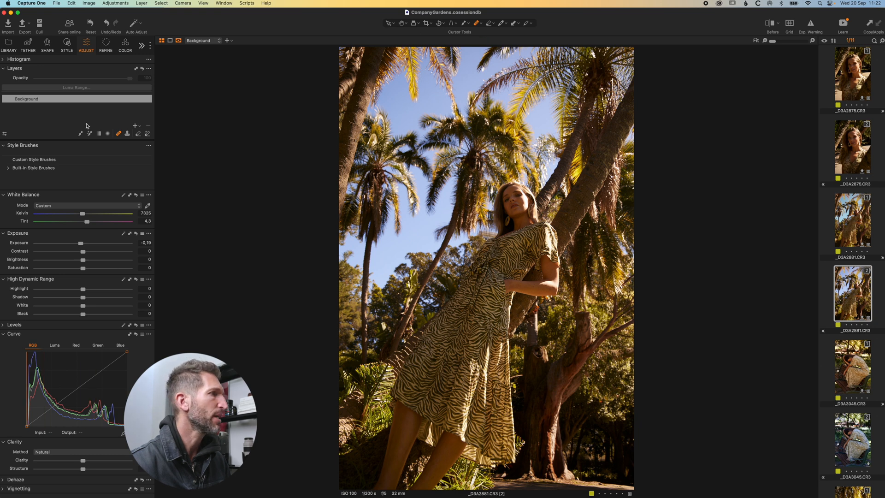
# Sample the blue sky as a colour range in the advanced Color Editor.
pyautogui.click(126, 46)
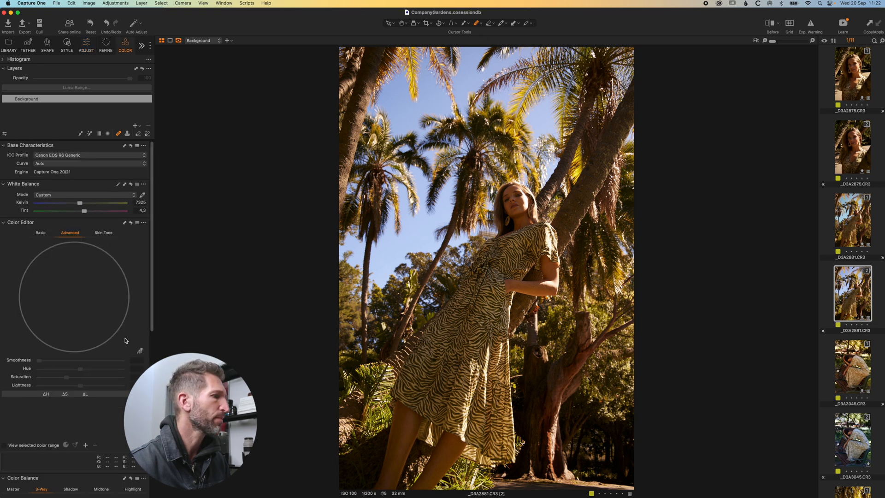
pyautogui.click(138, 349)
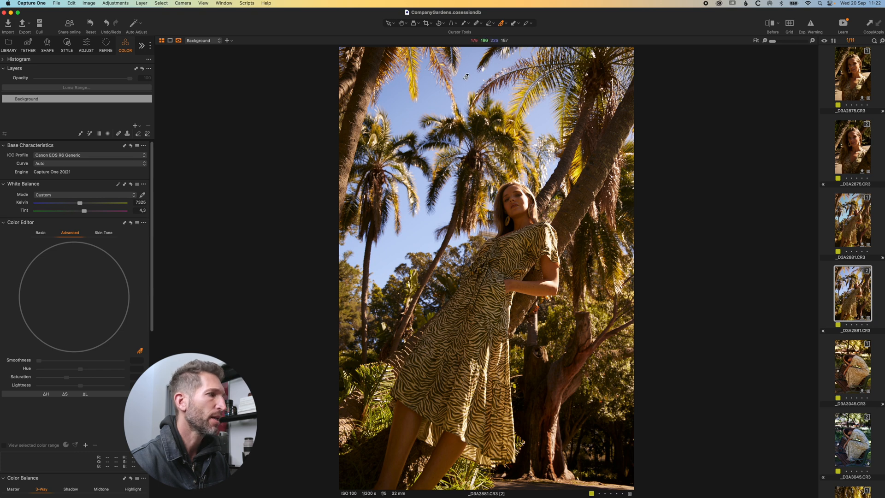
pyautogui.click(465, 76)
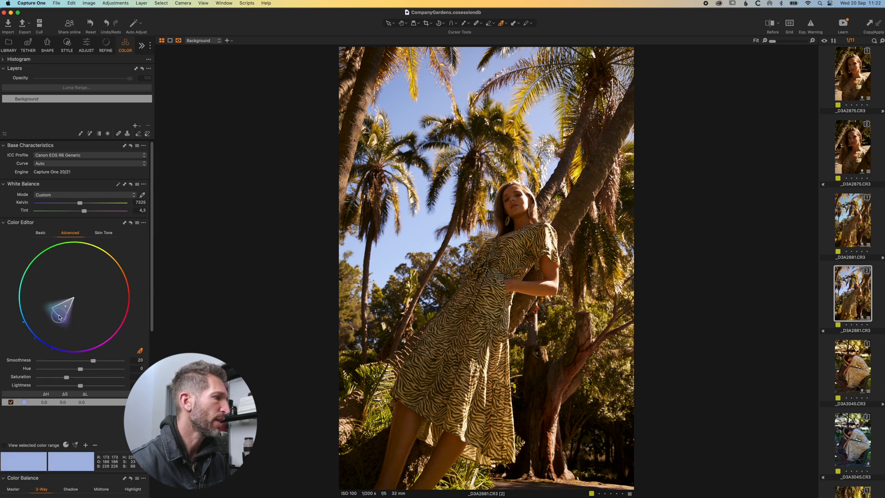
# Widen the sky's blue colour range out to the wheel's edge, set hue -16.5, saturation 3.3 and lightness -13.8, and compare with the unedited image.
pyautogui.moveTo(58, 317); pyautogui.dragTo(24, 322)
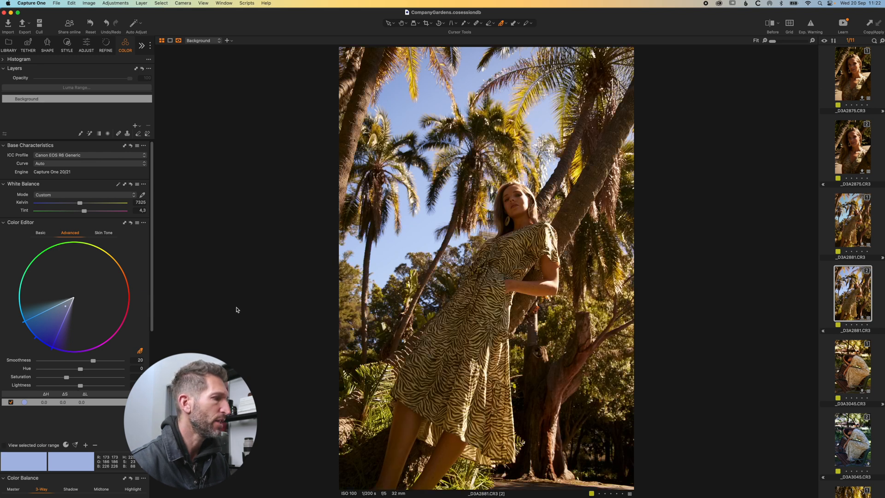
pyautogui.moveTo(80, 369)
pyautogui.mouseDown()
pyautogui.moveTo(51, 369)
pyautogui.moveTo(76, 386)
pyautogui.mouseUp()
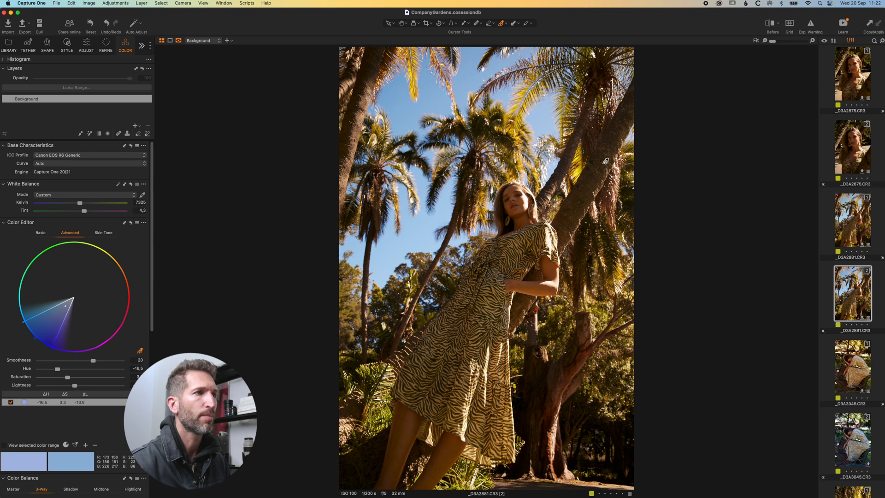
pyautogui.click(777, 24)
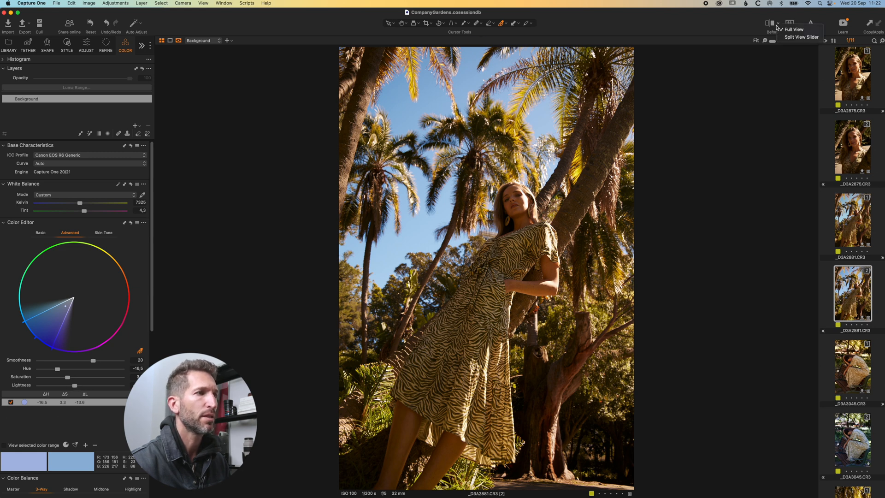
pyautogui.click(760, 28)
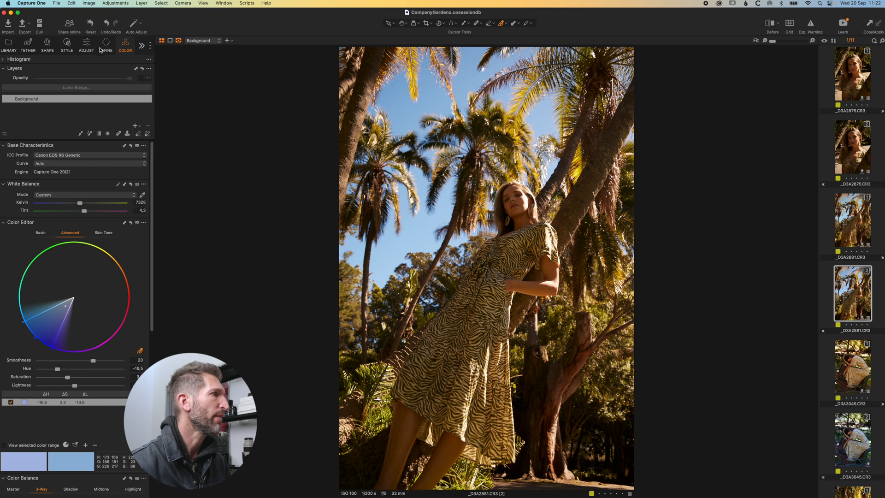
# Add Tabular Grain film grain with impact 42, check it up close on the woman, and compare with the unedited image.
pyautogui.click(105, 46)
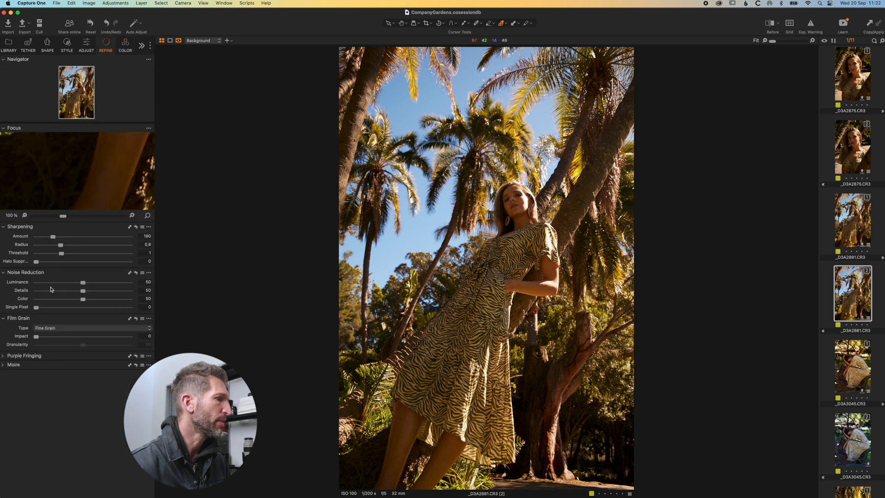
pyautogui.click(54, 330)
pyautogui.click(48, 359)
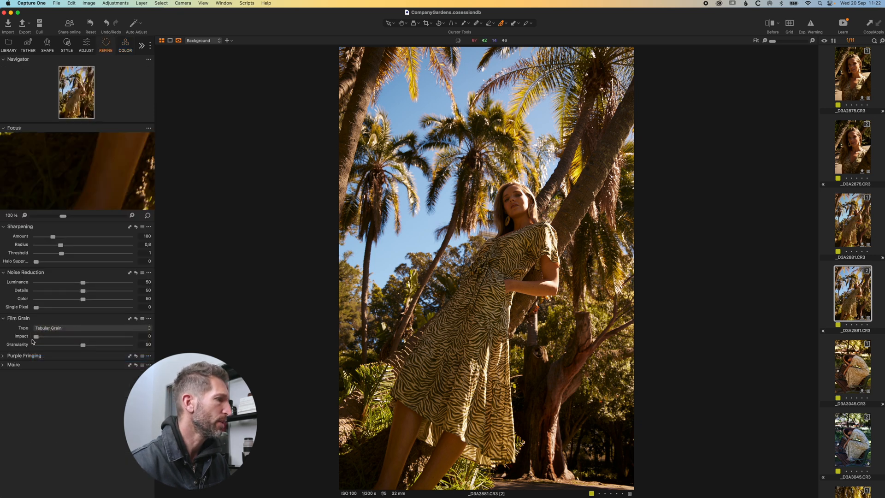
pyautogui.moveTo(36, 338); pyautogui.dragTo(78, 339)
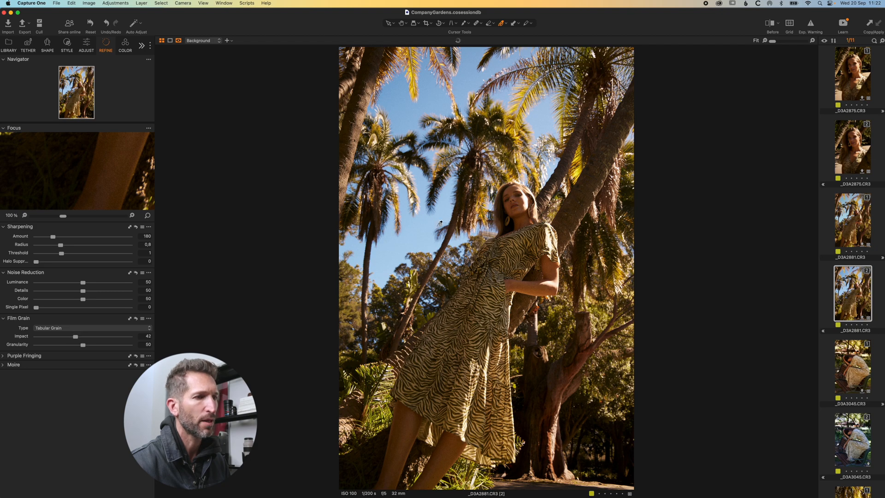
pyautogui.click(486, 224)
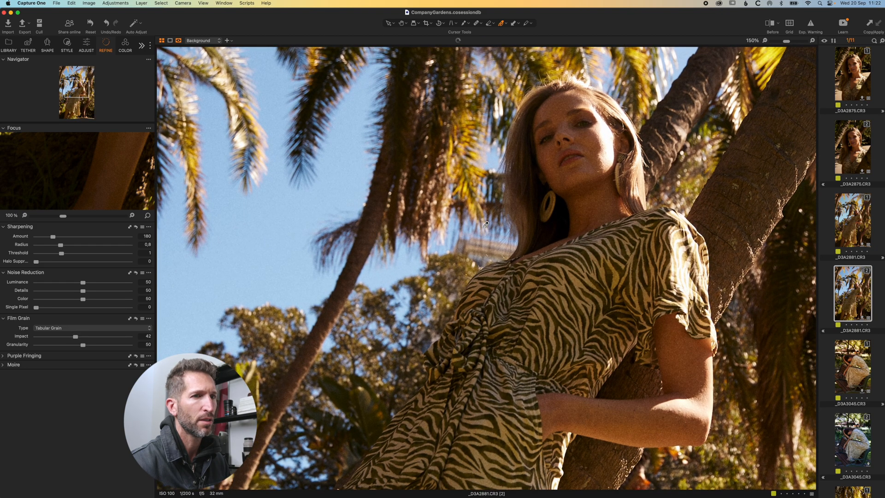
pyautogui.click(486, 224)
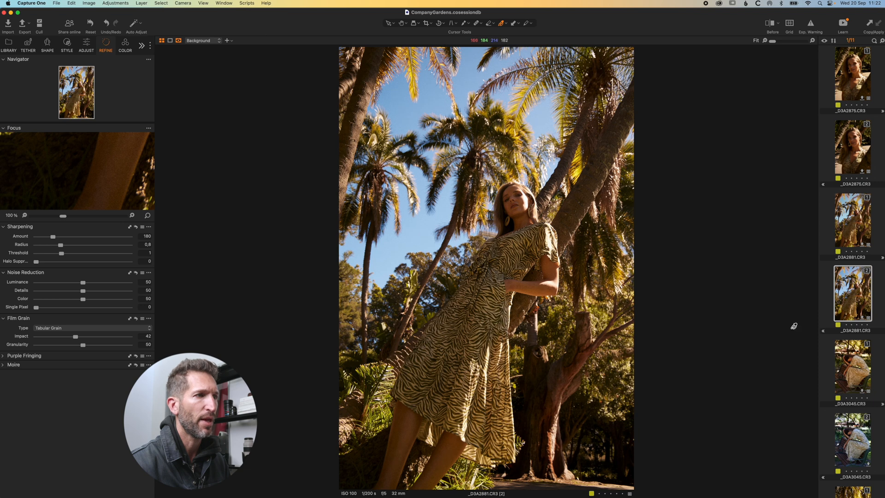
pyautogui.click(770, 26)
pyautogui.click(770, 26)
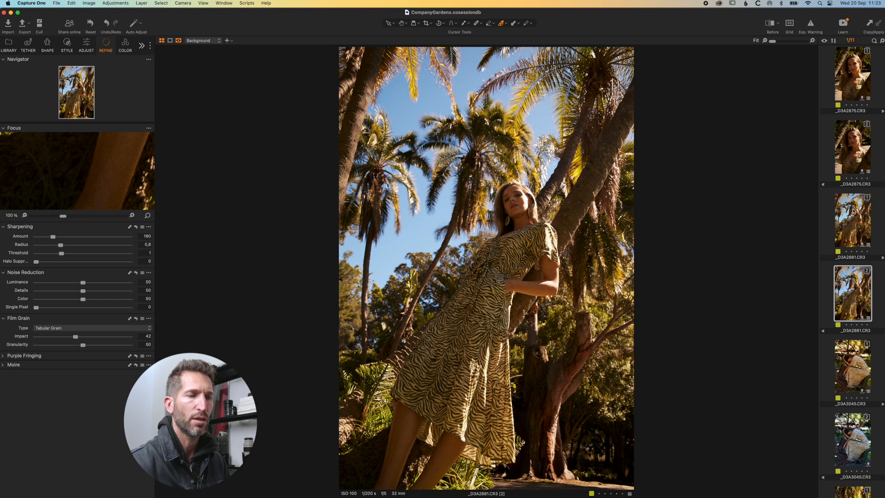
# On the second variant of _D3A3045.CR3, set white balance to 6564 Kelvin with tint 8, exposure to -0.13 and highlight to -25.
pyautogui.click(844, 365)
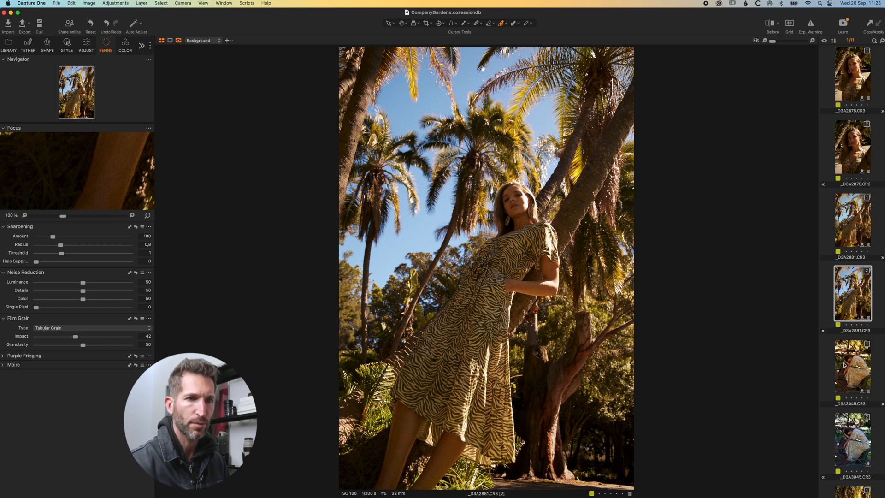
pyautogui.press('Down')
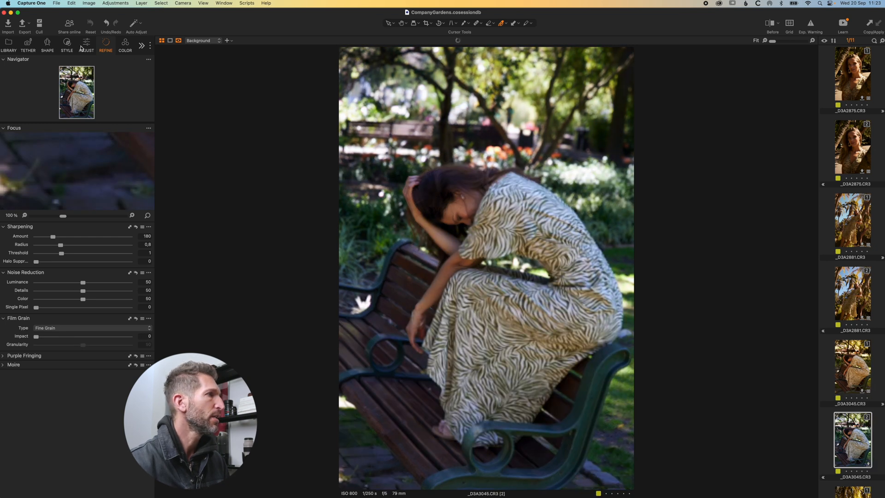
pyautogui.click(89, 50)
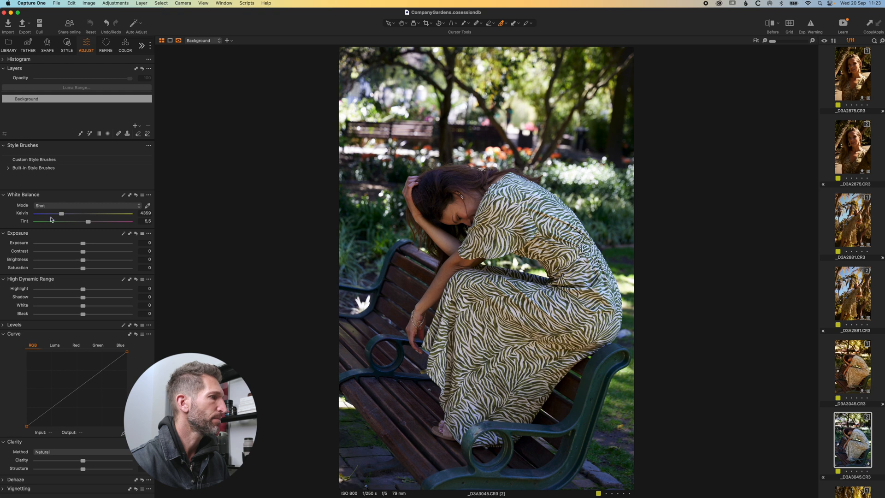
pyautogui.moveTo(62, 213); pyautogui.dragTo(81, 242)
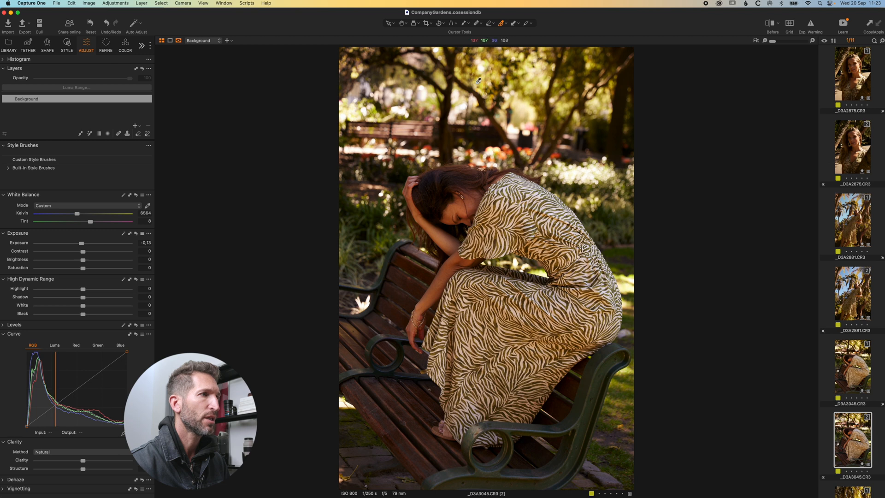
pyautogui.moveTo(83, 289)
pyautogui.mouseDown()
pyautogui.moveTo(62, 291)
pyautogui.moveTo(72, 291)
pyautogui.mouseUp()
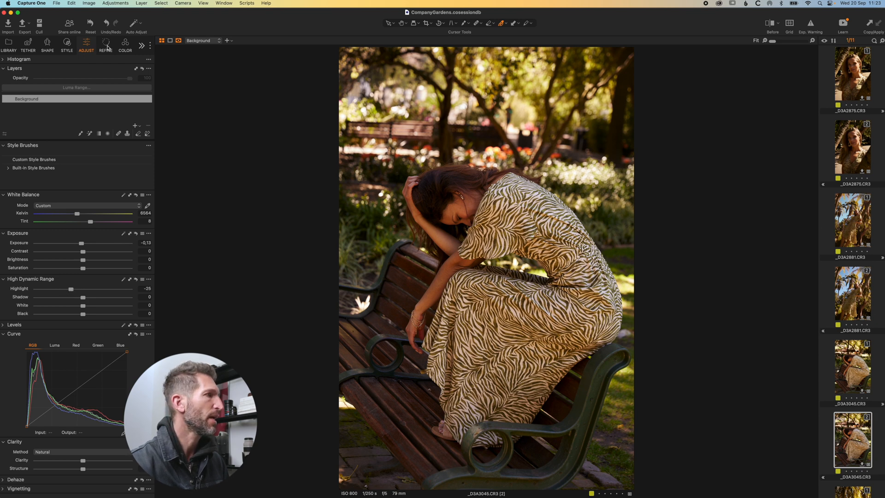
# Add Harsh Grain film grain with impact 38 to the bench portrait.
pyautogui.click(106, 44)
pyautogui.click(69, 328)
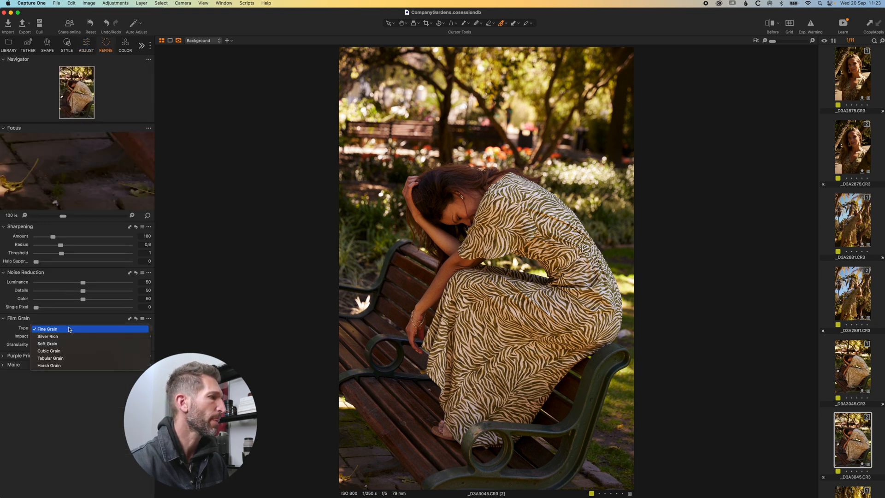
pyautogui.click(69, 364)
pyautogui.moveTo(36, 336); pyautogui.dragTo(71, 337)
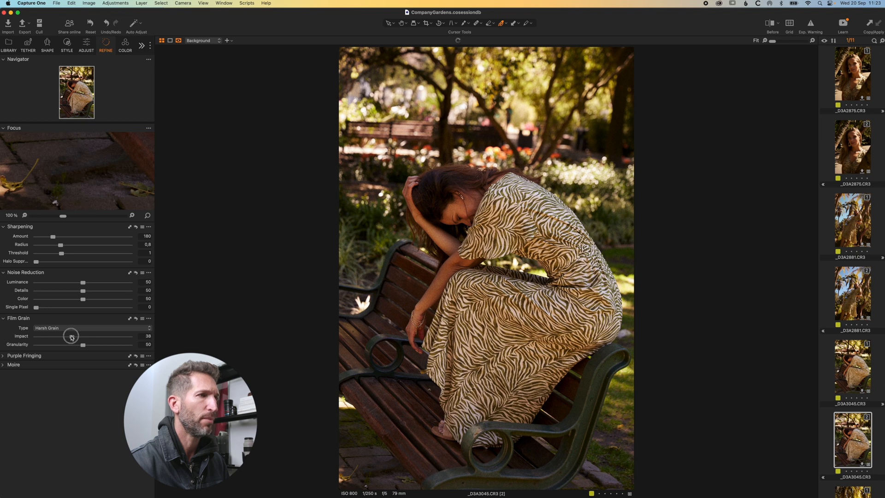
# On the second variant of _D3A3218.CR3, set white balance to 6459 Kelvin with tint 6.3.
pyautogui.scroll(-5, 877, 285)
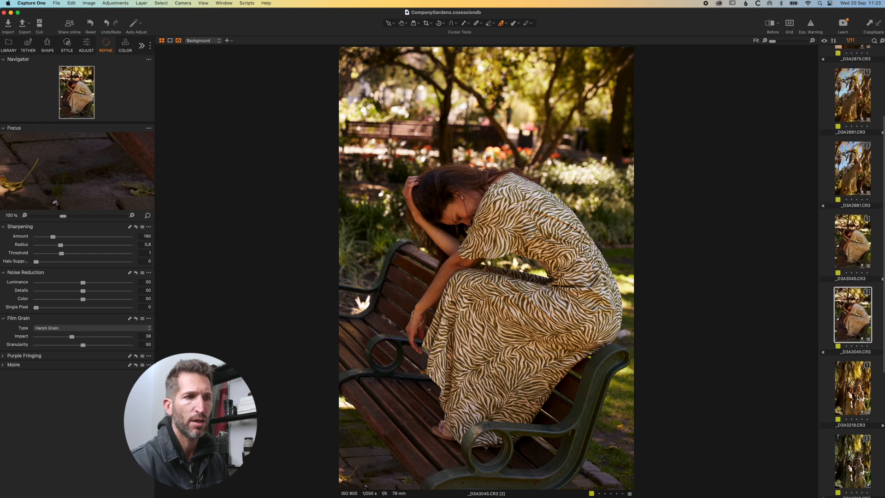
pyautogui.click(858, 397)
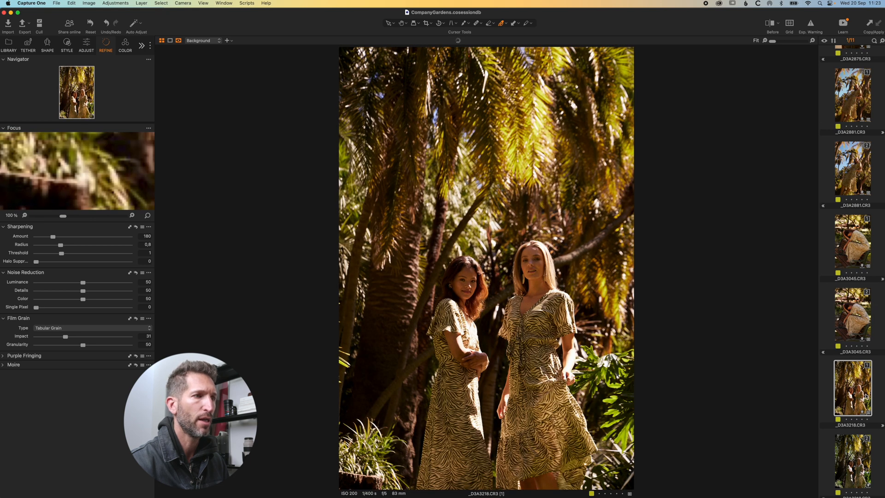
pyautogui.press('Right')
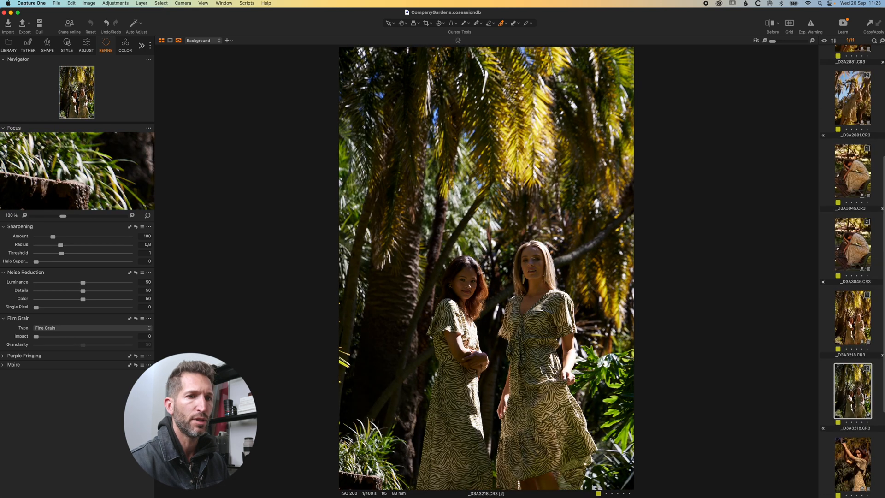
pyautogui.scroll(1, 858, 384)
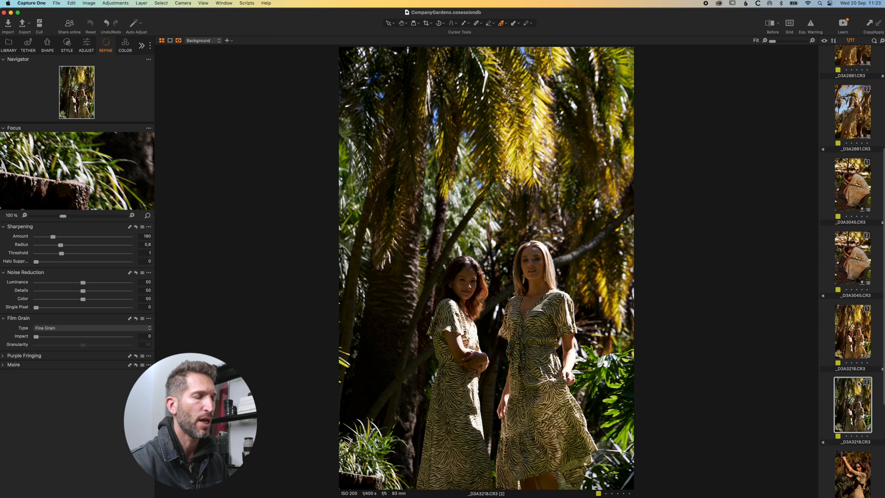
pyautogui.click(129, 47)
pyautogui.scroll(-5, 91, 310)
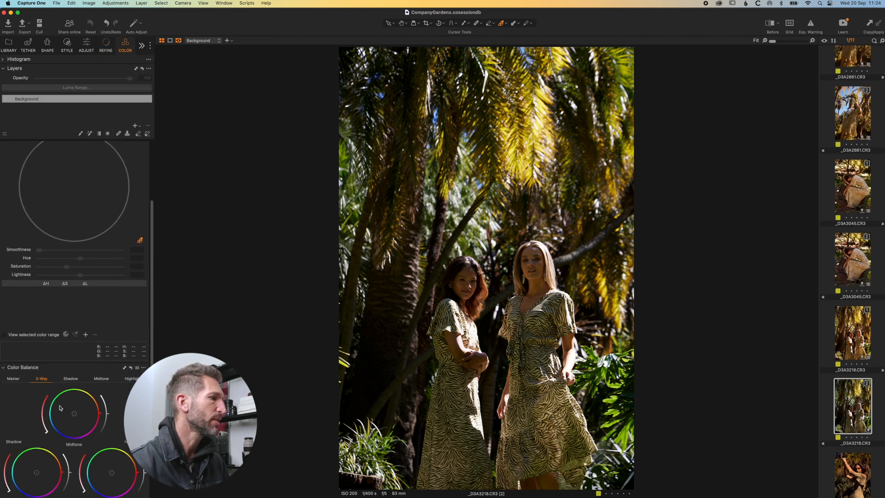
pyautogui.scroll(-4, 63, 453)
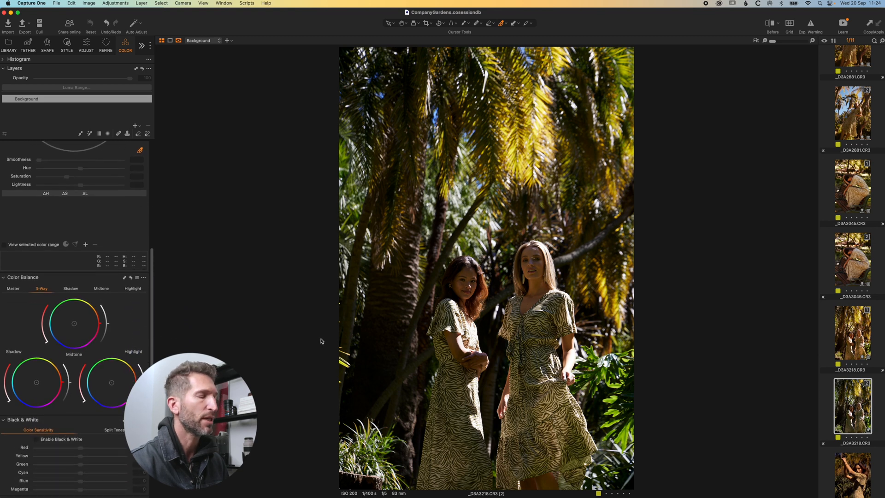
pyautogui.scroll(9, 129, 197)
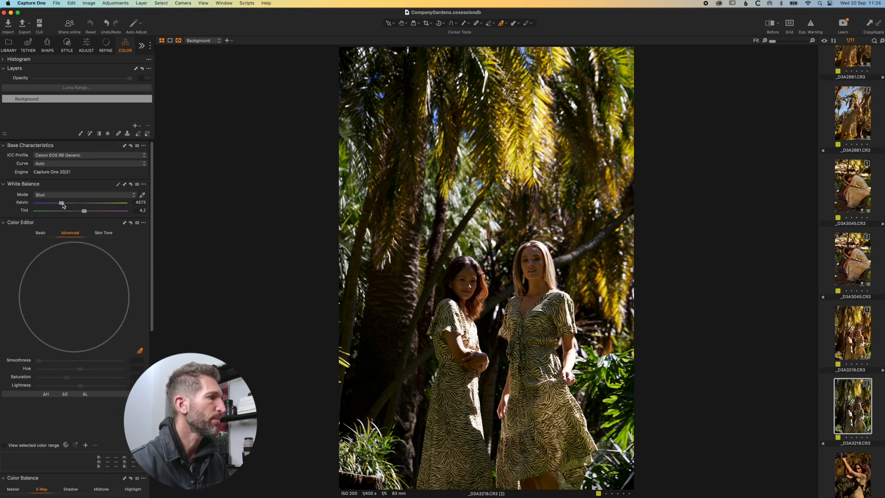
pyautogui.moveTo(64, 206); pyautogui.dragTo(76, 206)
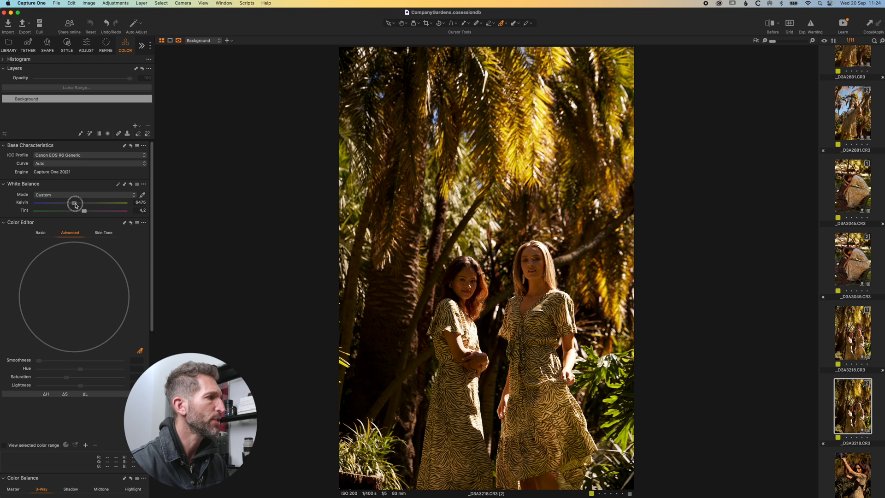
pyautogui.moveTo(76, 206); pyautogui.dragTo(85, 211)
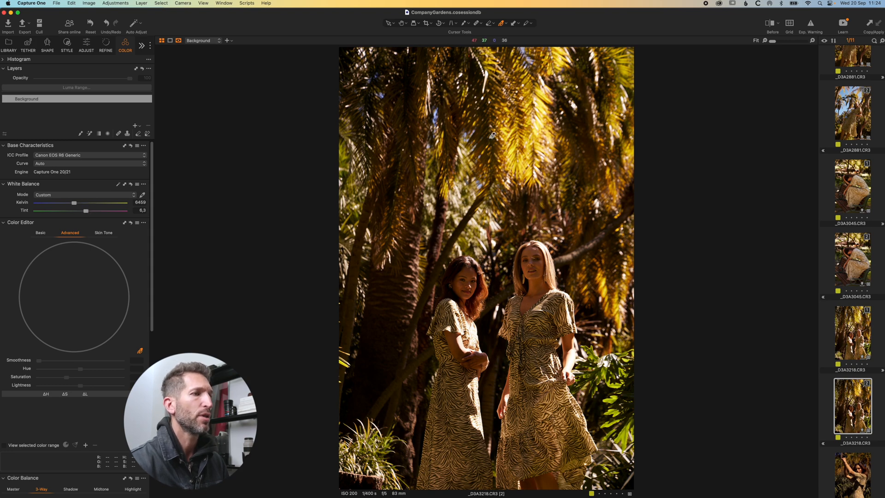
# Compare the two women with the unedited image up close, and set highlight to -24.
pyautogui.scroll(3, 491, 135)
pyautogui.click(401, 25)
pyautogui.moveTo(550, 255); pyautogui.dragTo(506, 20)
pyautogui.click(771, 24)
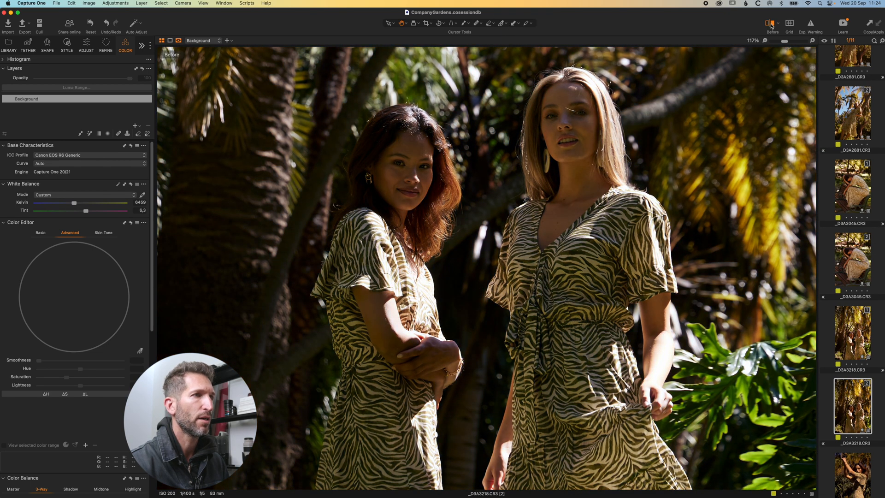
pyautogui.click(770, 23)
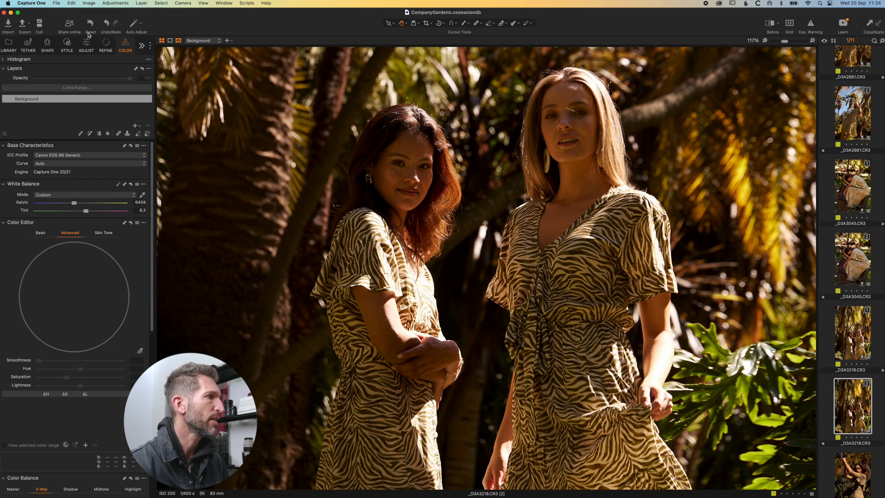
pyautogui.click(86, 45)
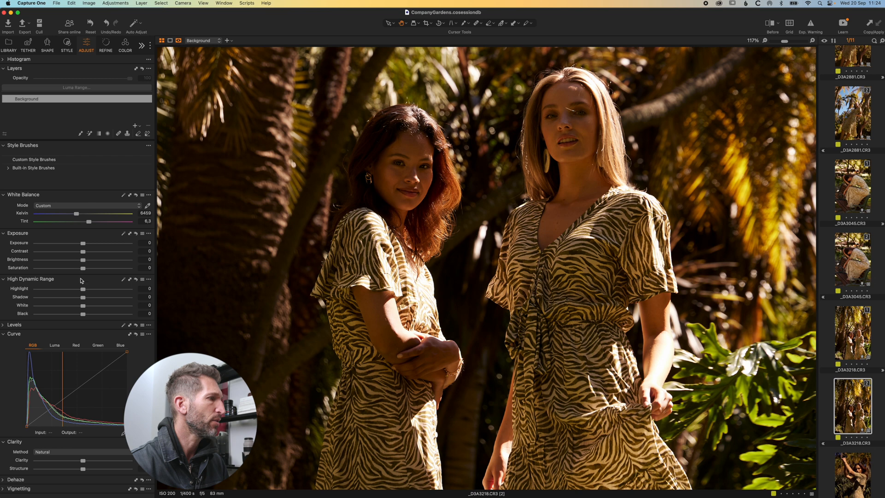
pyautogui.moveTo(84, 289); pyautogui.dragTo(73, 288)
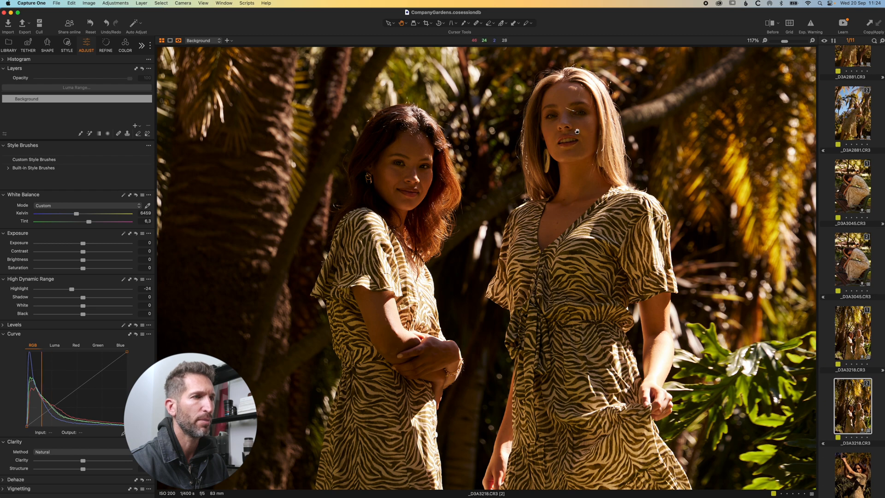
# Heal the bright light streak between the blonde woman's eyes with a much smaller heal brush.
pyautogui.scroll(5, 574, 131)
pyautogui.moveTo(573, 132); pyautogui.dragTo(541, 233)
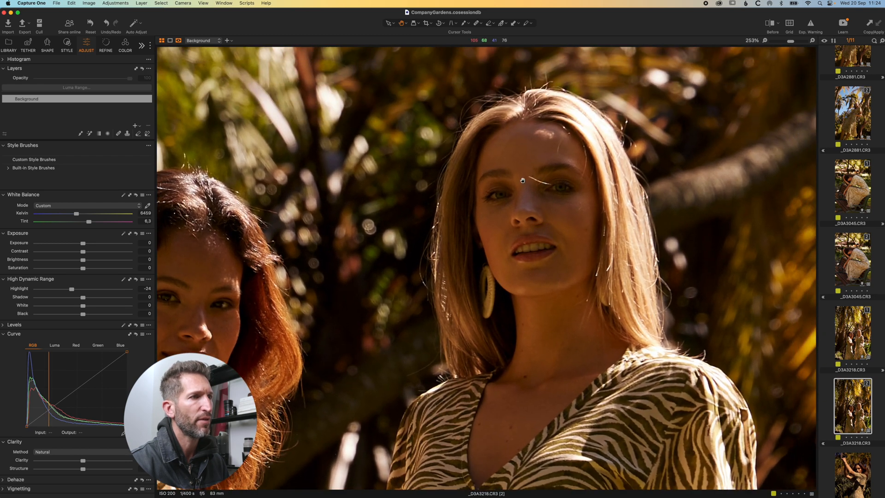
pyautogui.click(478, 24)
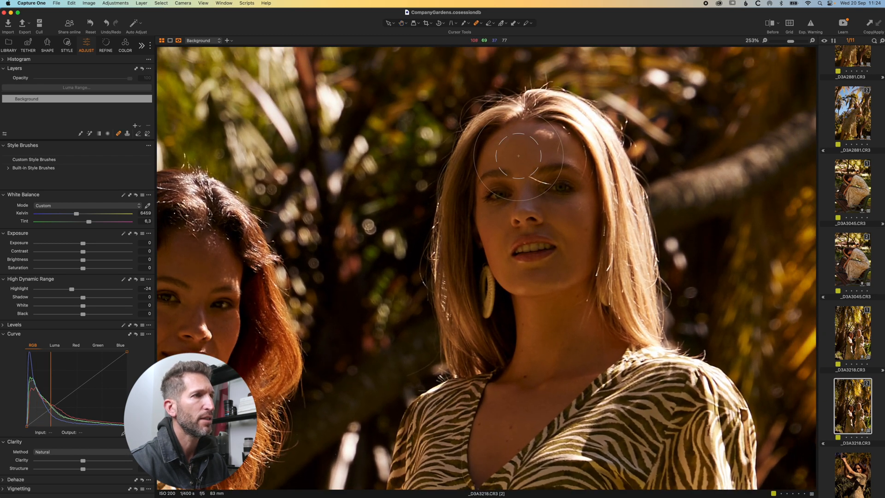
pyautogui.press('[')
pyautogui.press('[')
pyautogui.press('[')
pyautogui.press('[')
pyautogui.press('[')
pyautogui.press('[')
pyautogui.press('[')
pyautogui.press('[')
pyautogui.press('[')
pyautogui.press('[')
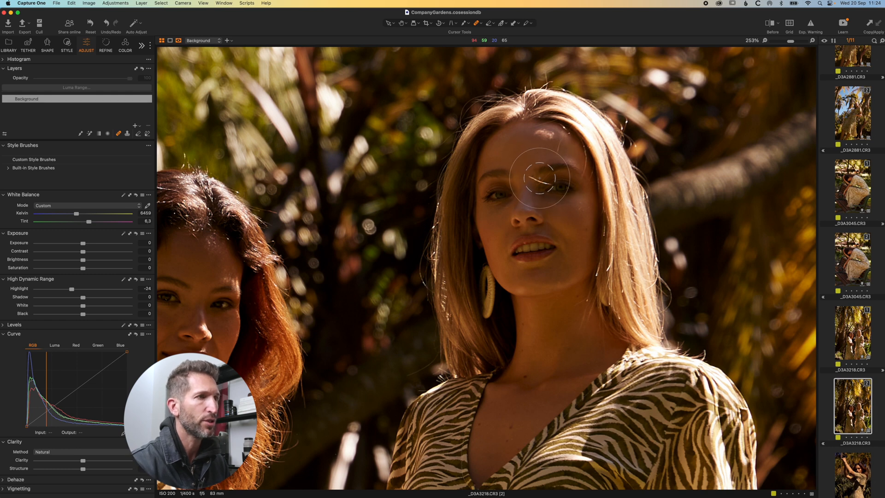
pyautogui.press('[')
pyautogui.press('[')
pyautogui.press('[')
pyautogui.press('[')
pyautogui.press('[')
pyautogui.press('[')
pyautogui.press('[')
pyautogui.press('[')
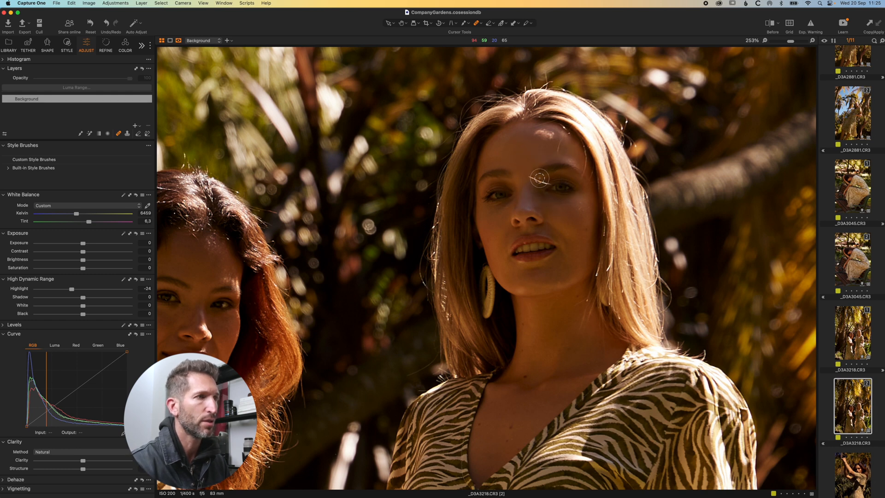
pyautogui.moveTo(529, 177); pyautogui.dragTo(545, 182)
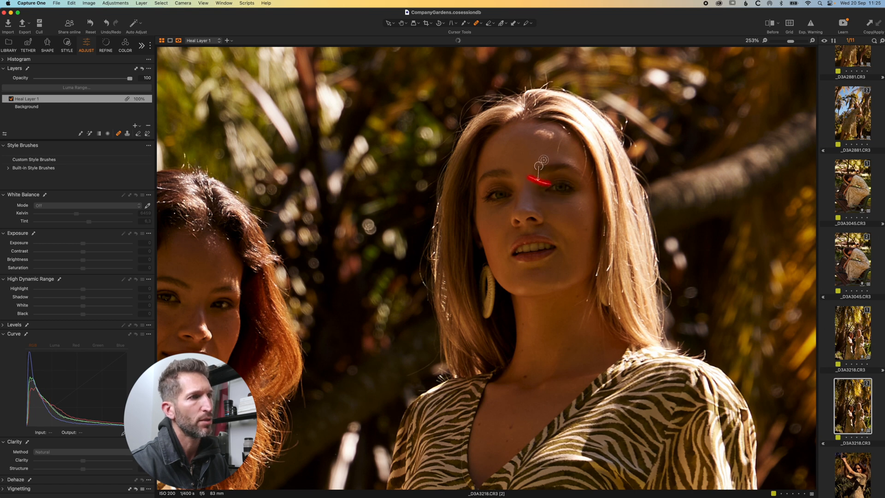
# Hide the heal mask, brush once more over the light streak between the blonde woman's eyes, and return to the full image.
pyautogui.press('m')
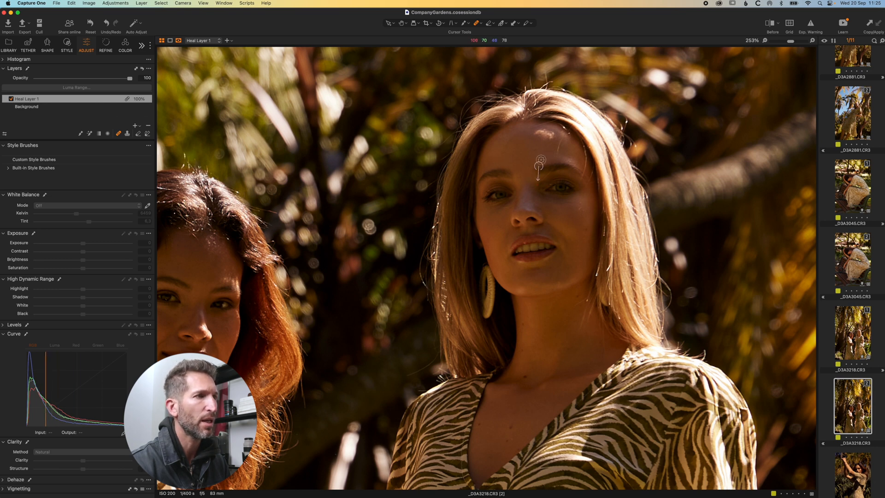
pyautogui.moveTo(540, 179)
pyautogui.mouseDown()
pyautogui.moveTo(539, 192)
pyautogui.moveTo(539, 174)
pyautogui.moveTo(549, 176)
pyautogui.moveTo(529, 176)
pyautogui.moveTo(532, 184)
pyautogui.mouseUp()
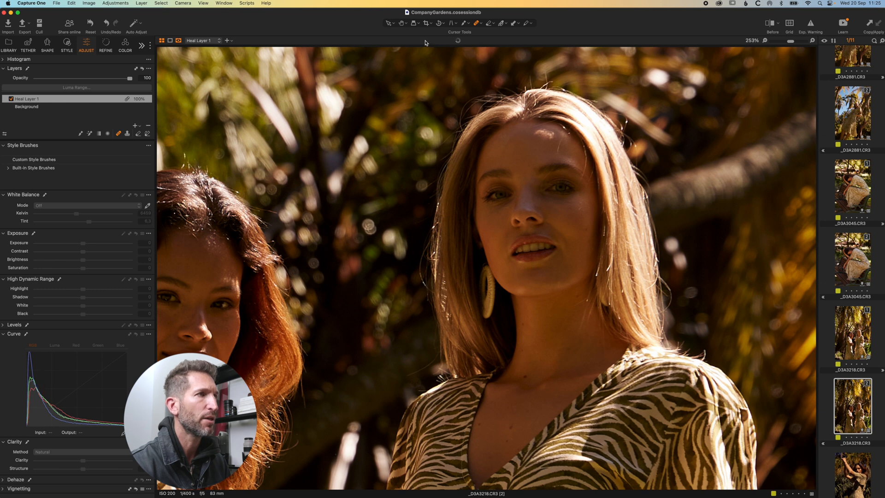
pyautogui.click(402, 24)
pyautogui.doubleClick(571, 222)
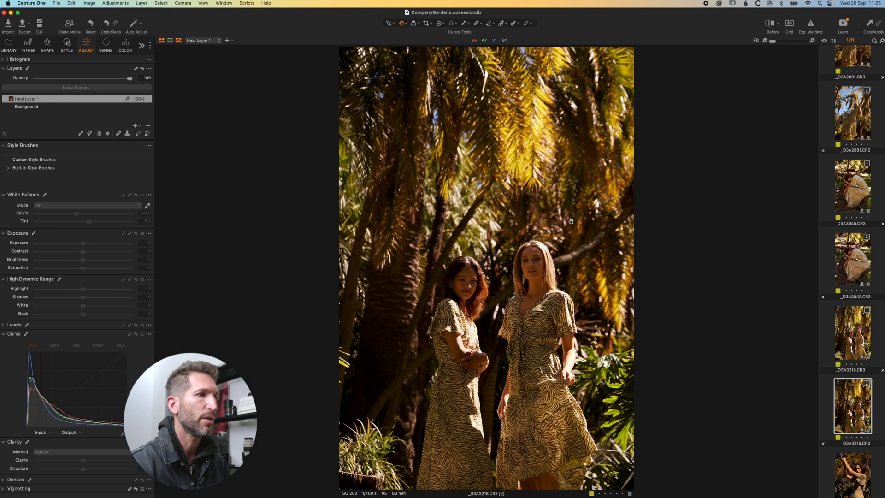
# Add Tabular Grain film grain with impact 47 to the portrait of the two women.
pyautogui.click(105, 49)
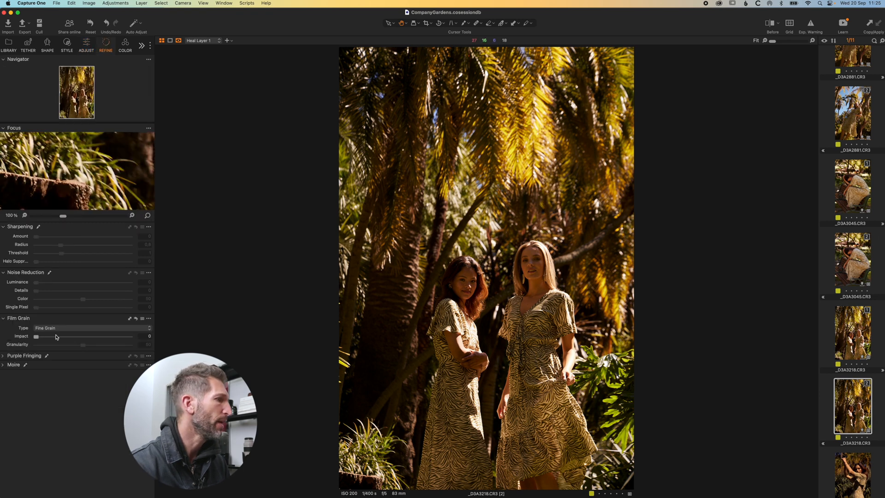
pyautogui.click(55, 329)
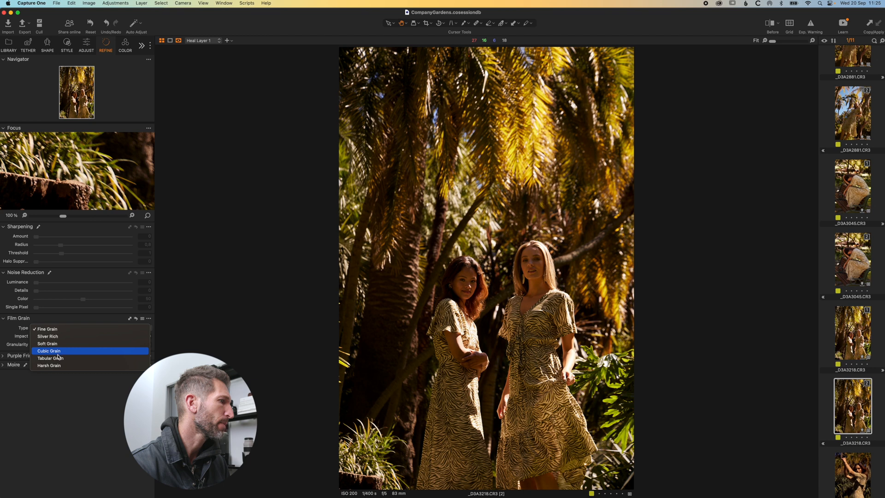
pyautogui.click(58, 357)
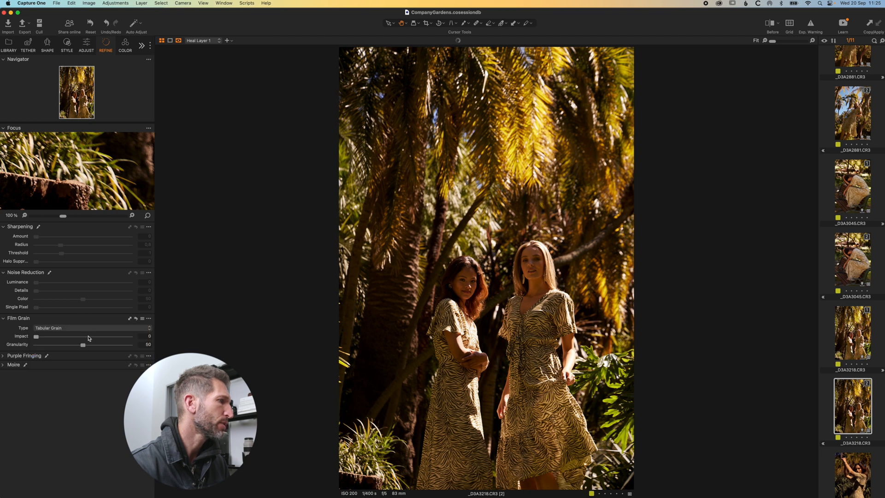
pyautogui.moveTo(84, 338); pyautogui.dragTo(80, 337)
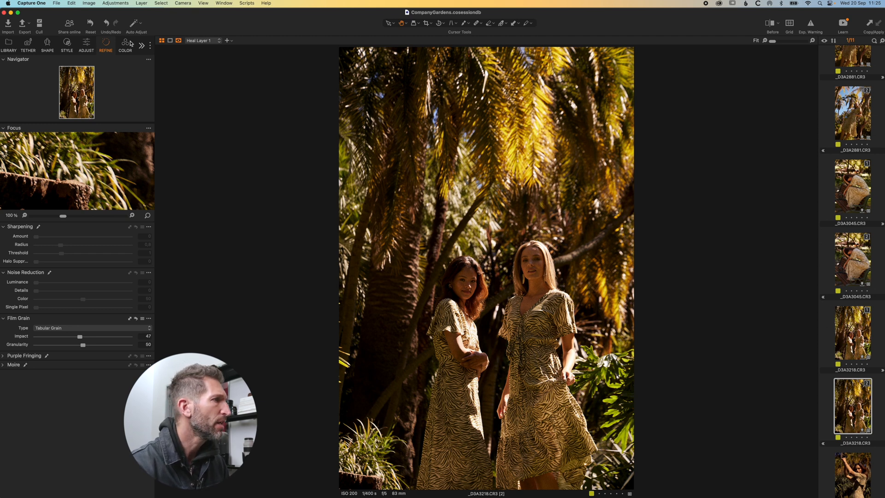
# On the Background layer, set the white balance tint to 10.3.
pyautogui.click(85, 47)
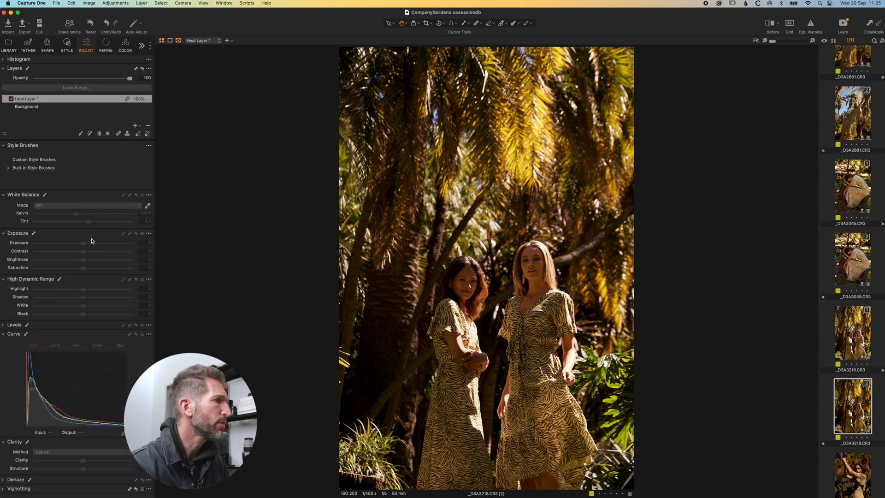
pyautogui.click(48, 107)
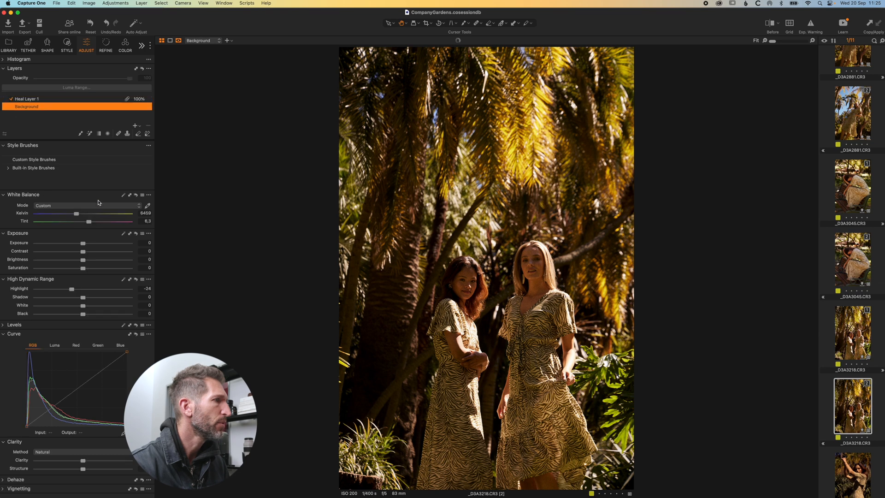
pyautogui.moveTo(89, 222); pyautogui.dragTo(93, 222)
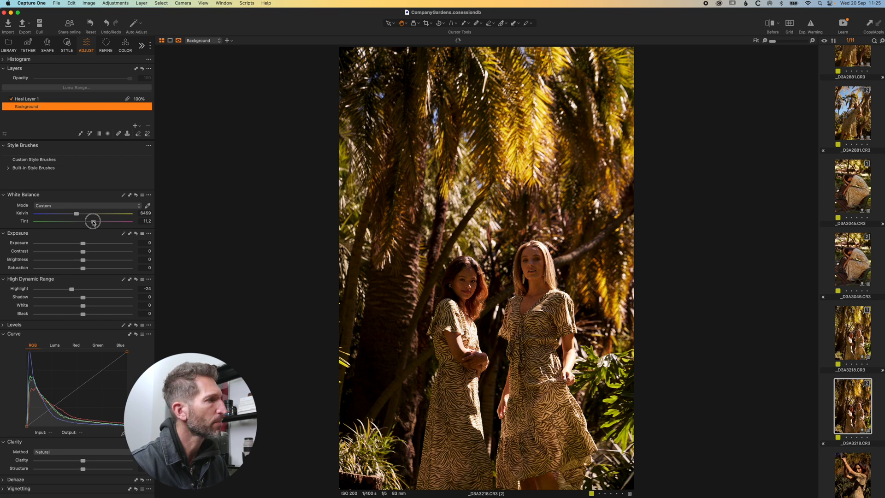
pyautogui.moveTo(93, 223); pyautogui.dragTo(92, 223)
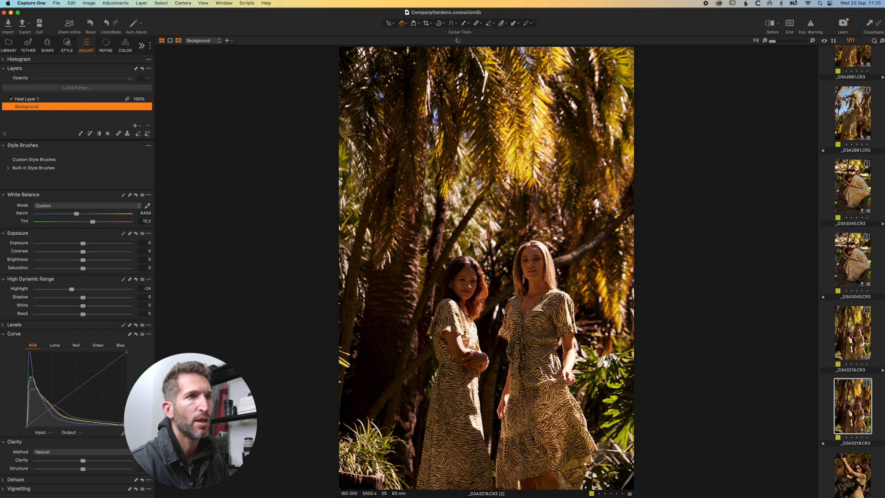
# Compare the portrait with its unedited version and inspect the two women up close.
pyautogui.click(773, 27)
pyautogui.click(773, 27)
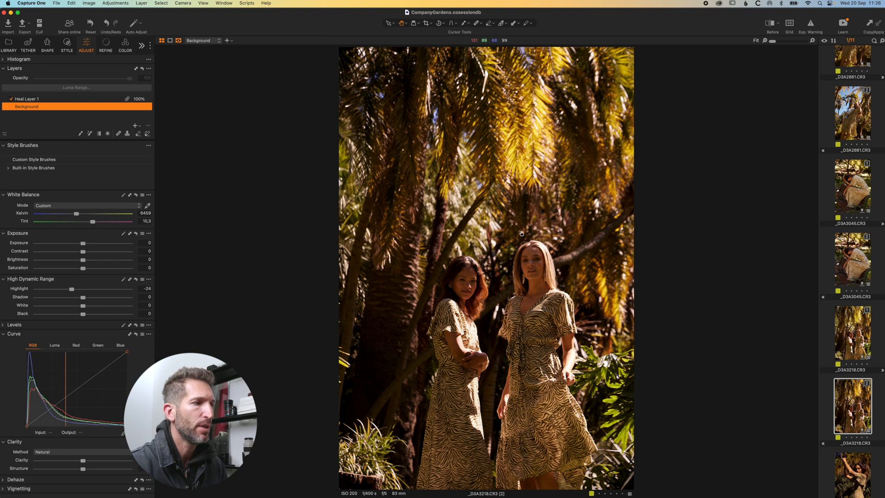
pyautogui.scroll(5, 500, 230)
pyautogui.moveTo(507, 231); pyautogui.dragTo(451, 93)
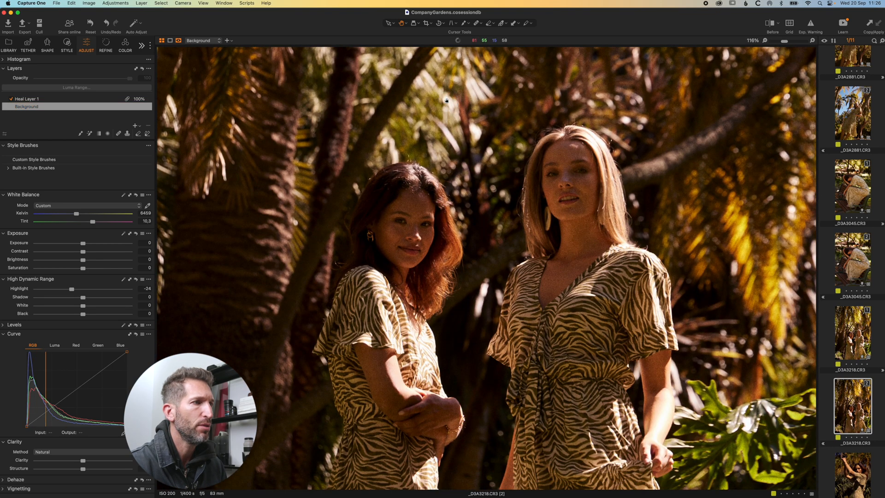
pyautogui.doubleClick(446, 102)
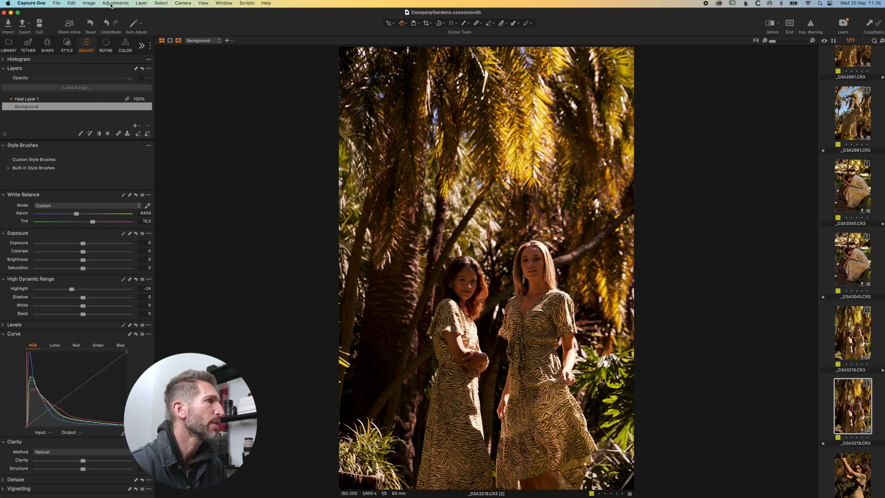
# Save the highlight and white balance adjustments as a custom style named SummerWarmth in the Styles folder.
pyautogui.click(110, 3)
pyautogui.moveTo(139, 101)
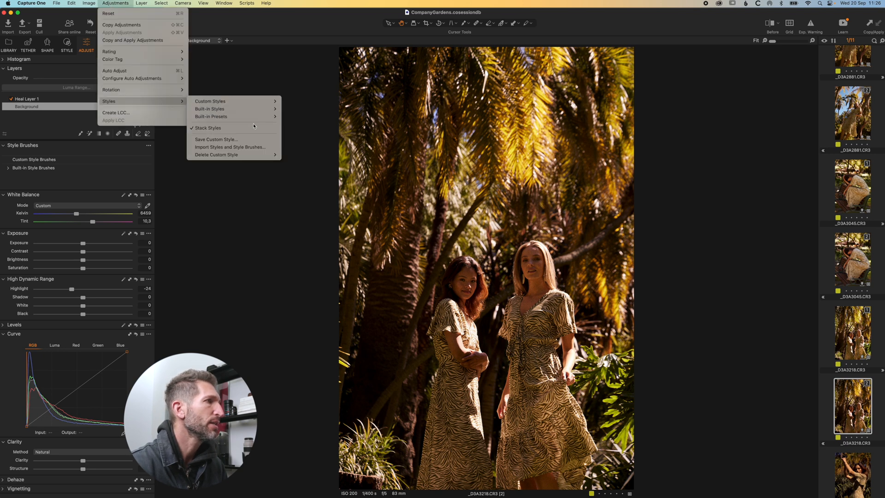
pyautogui.click(256, 140)
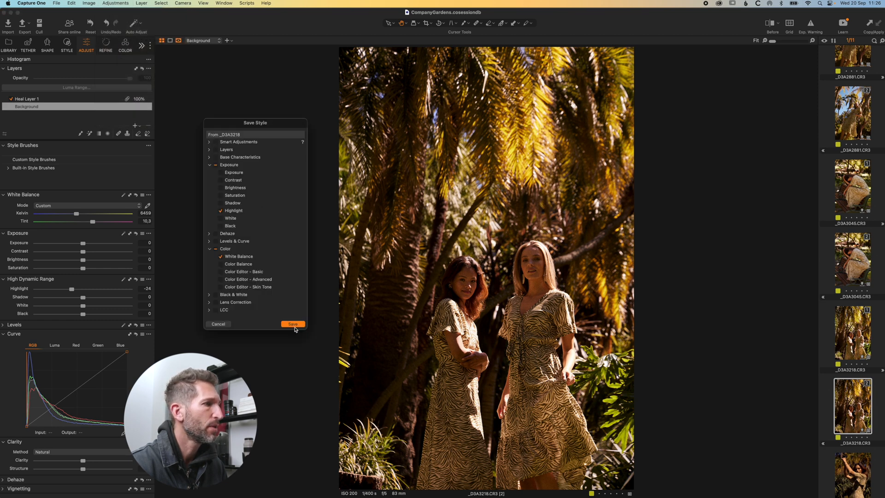
pyautogui.scroll(1, 253, 224)
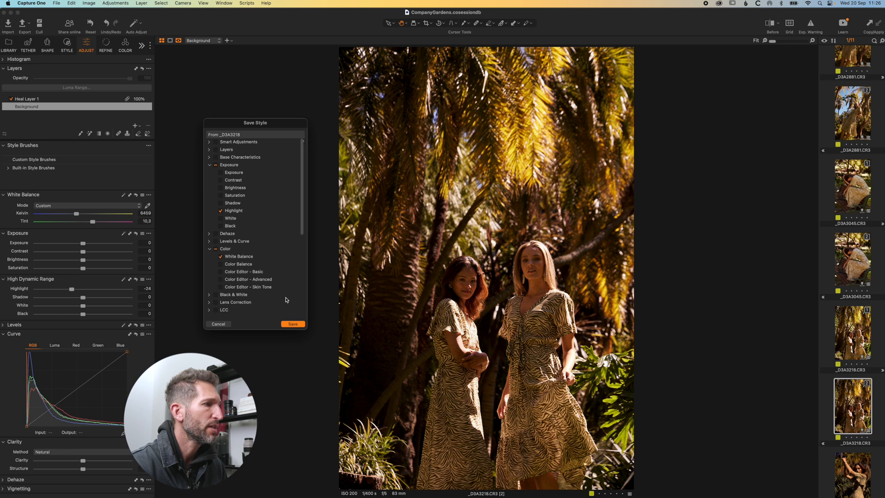
pyautogui.click(292, 324)
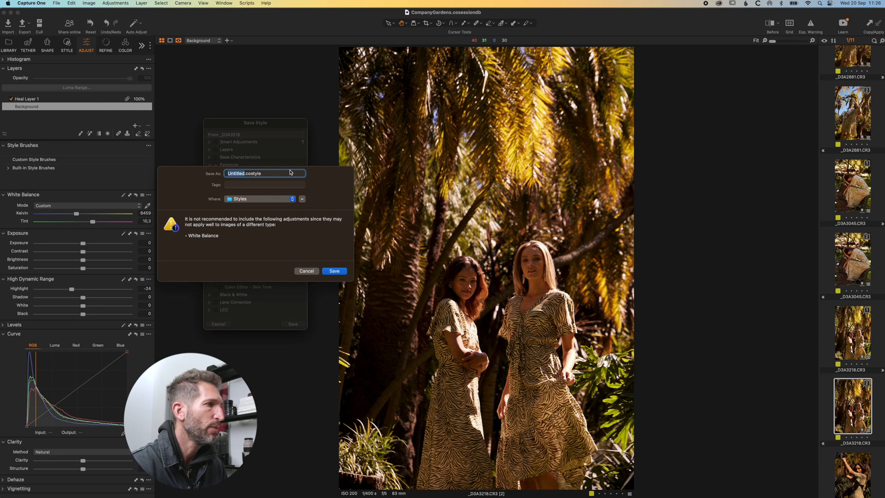
pyautogui.click(271, 201)
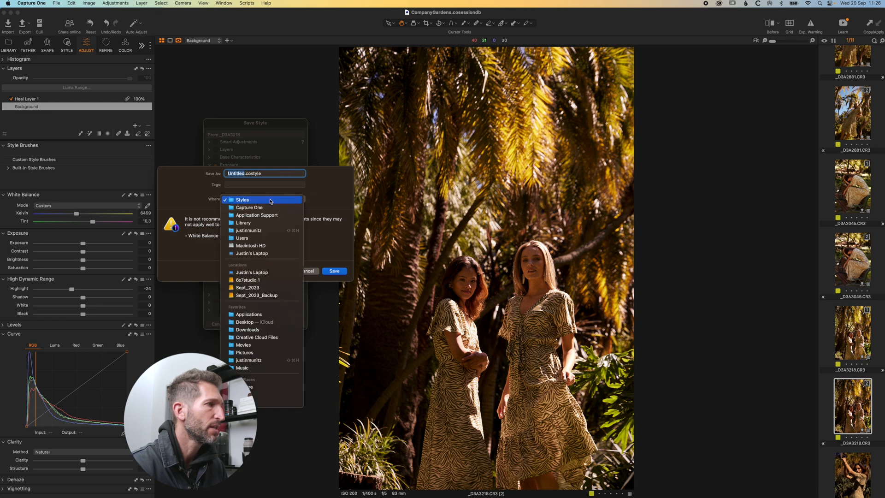
pyautogui.click(270, 202)
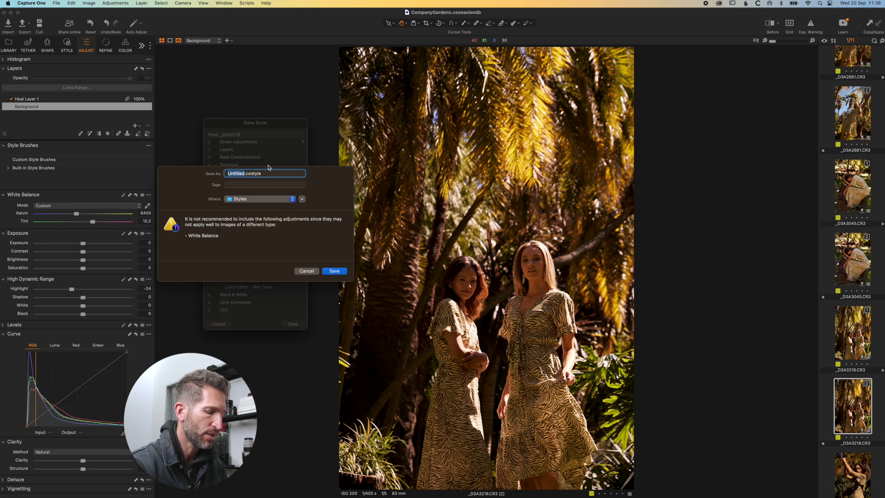
pyautogui.write('SummerWarmth')
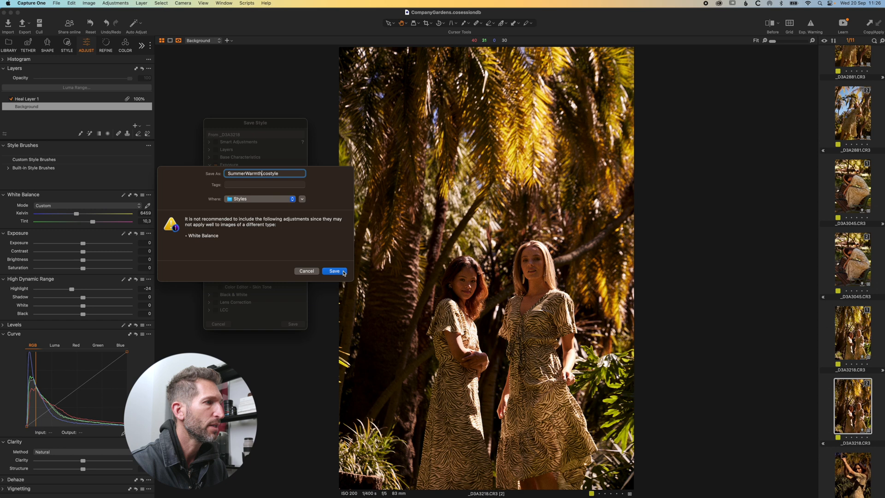
pyautogui.click(343, 273)
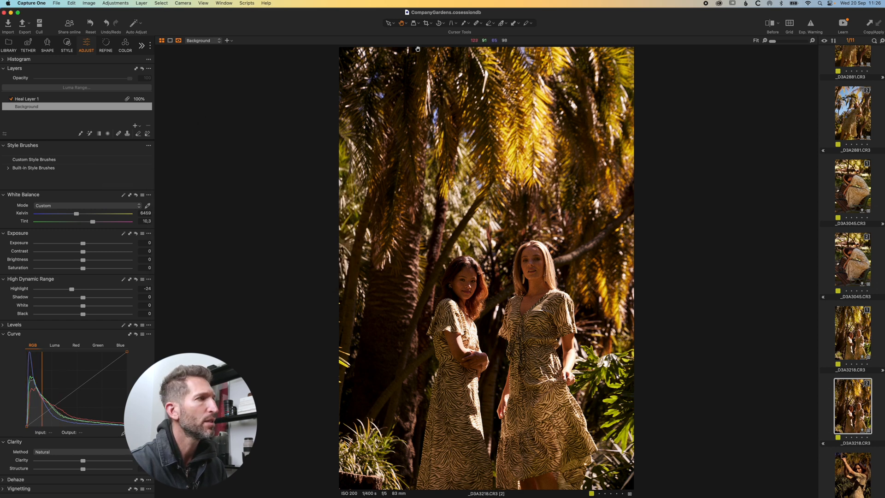
# Reset all adjustments on the image and apply the SummerWarmth custom style.
pyautogui.click(89, 24)
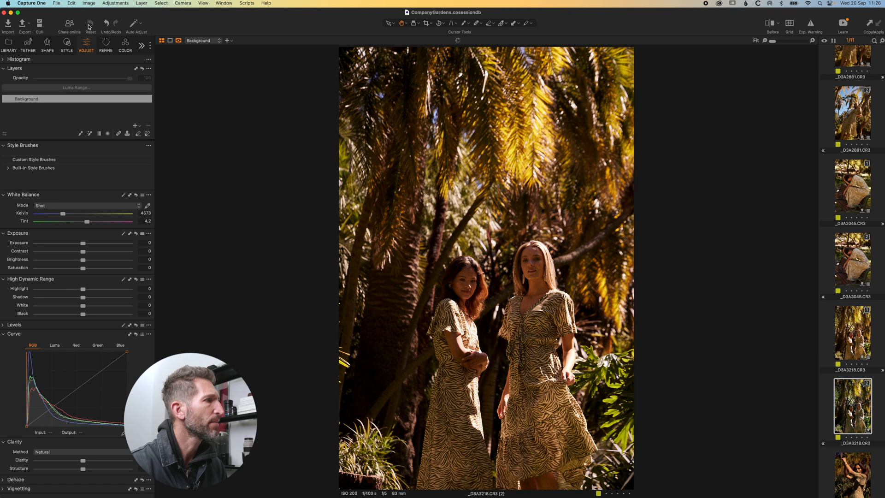
pyautogui.click(65, 45)
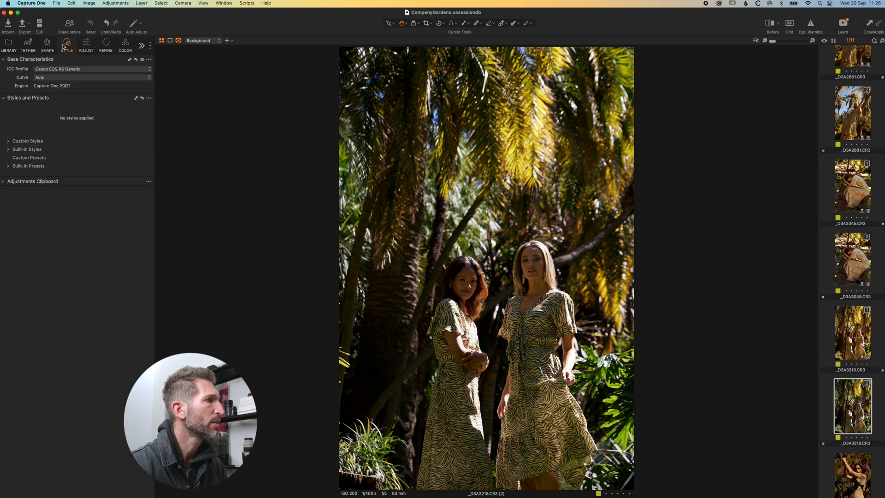
pyautogui.click(8, 141)
pyautogui.click(20, 165)
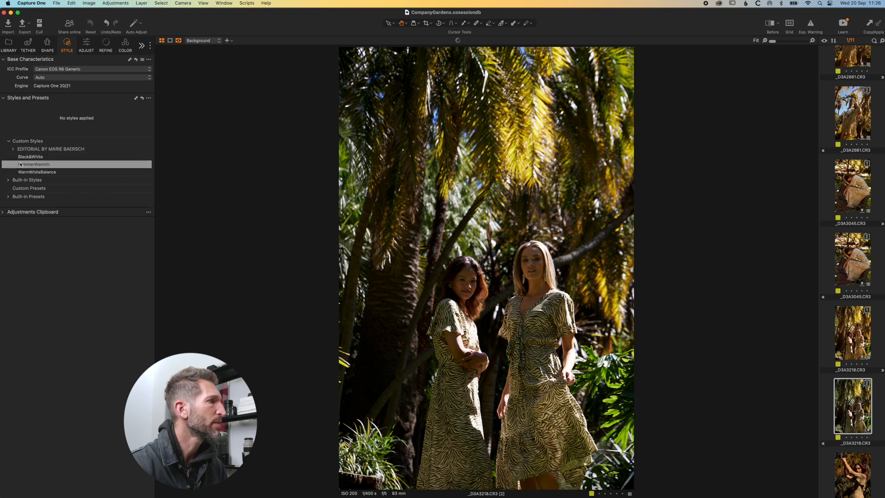